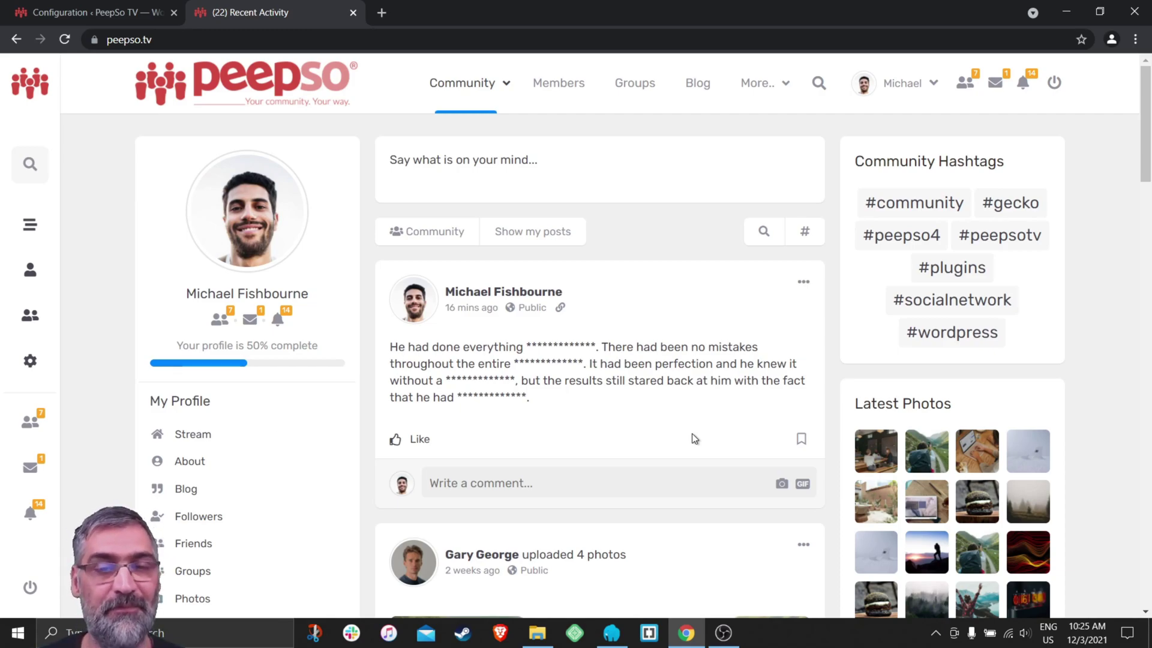
Inspect the masked words in the post, then save the Word Filter settings on the Configuration tab
{"action": "left_click_drag", "start_coordinate": [536, 400], "coordinate": [388, 347]}
{"action": "left_click", "coordinate": [481, 349]}
{"action": "left_click_drag", "start_coordinate": [597, 347], "coordinate": [444, 381]}
{"action": "left_click", "coordinate": [87, 12]}
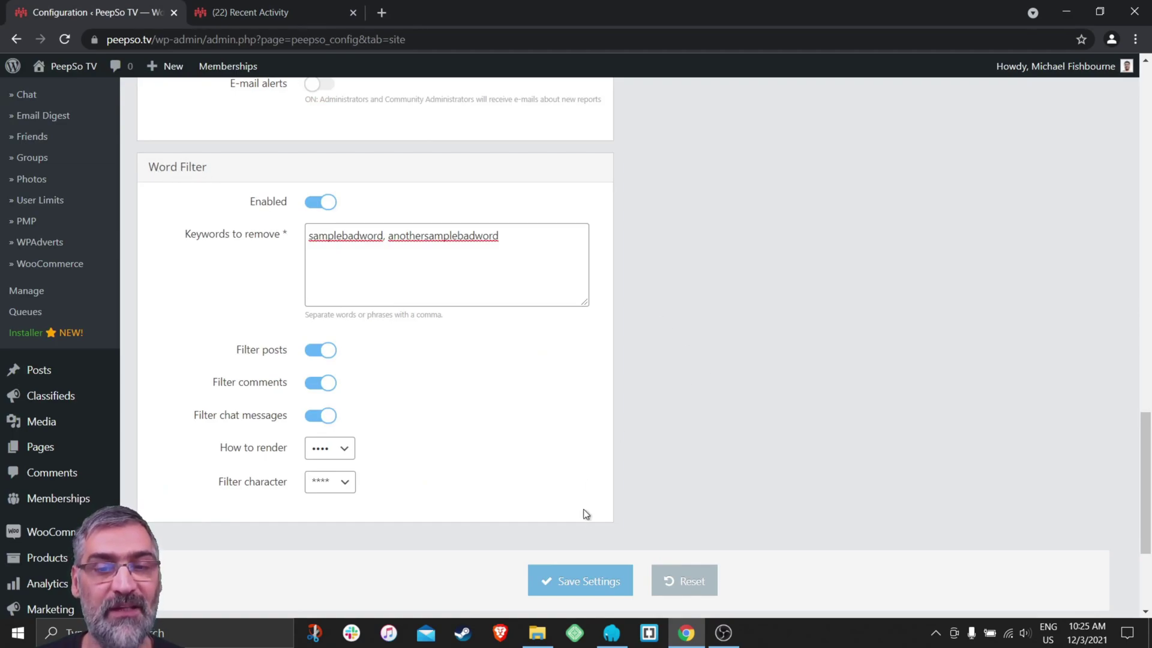
{"action": "left_click", "coordinate": [587, 583]}
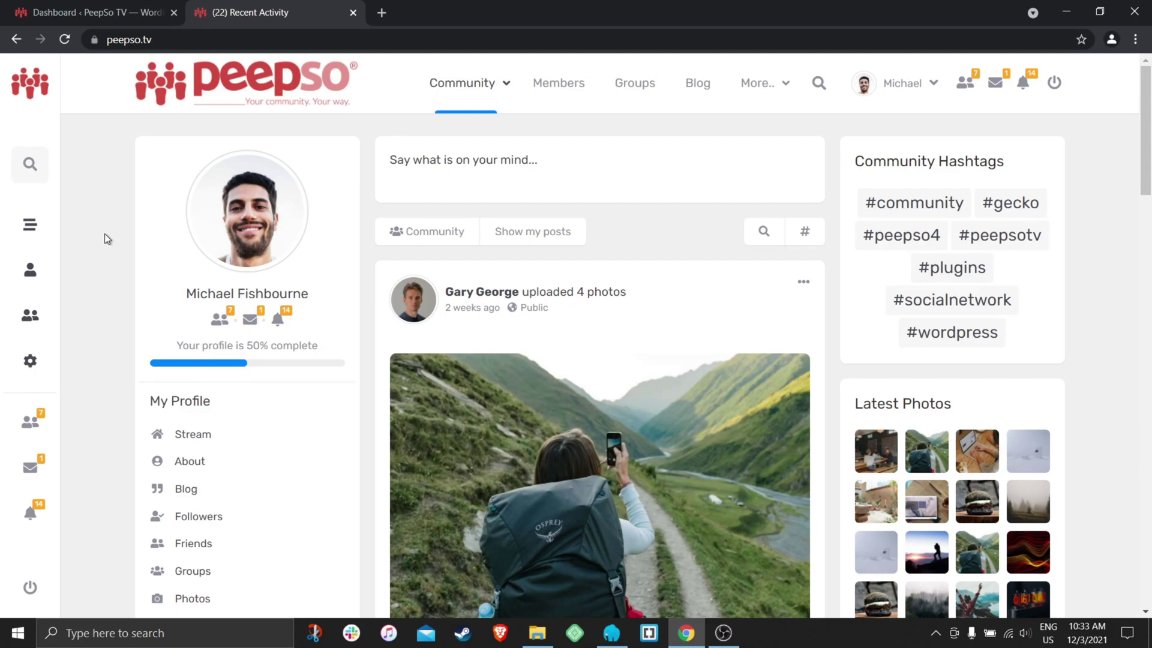
Open PeepSo Configuration and review the Word Filter keywords samplebadword and anothersamplebadword
{"action": "left_click", "coordinate": [128, 18]}
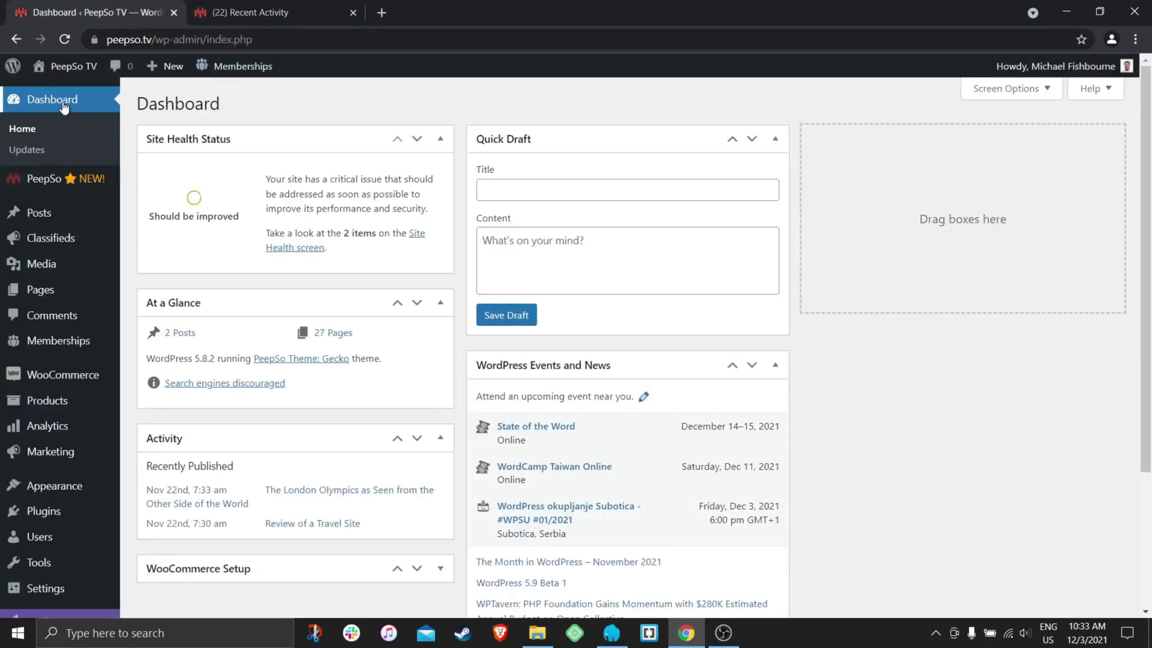
{"action": "mouse_move", "coordinate": [32, 188]}
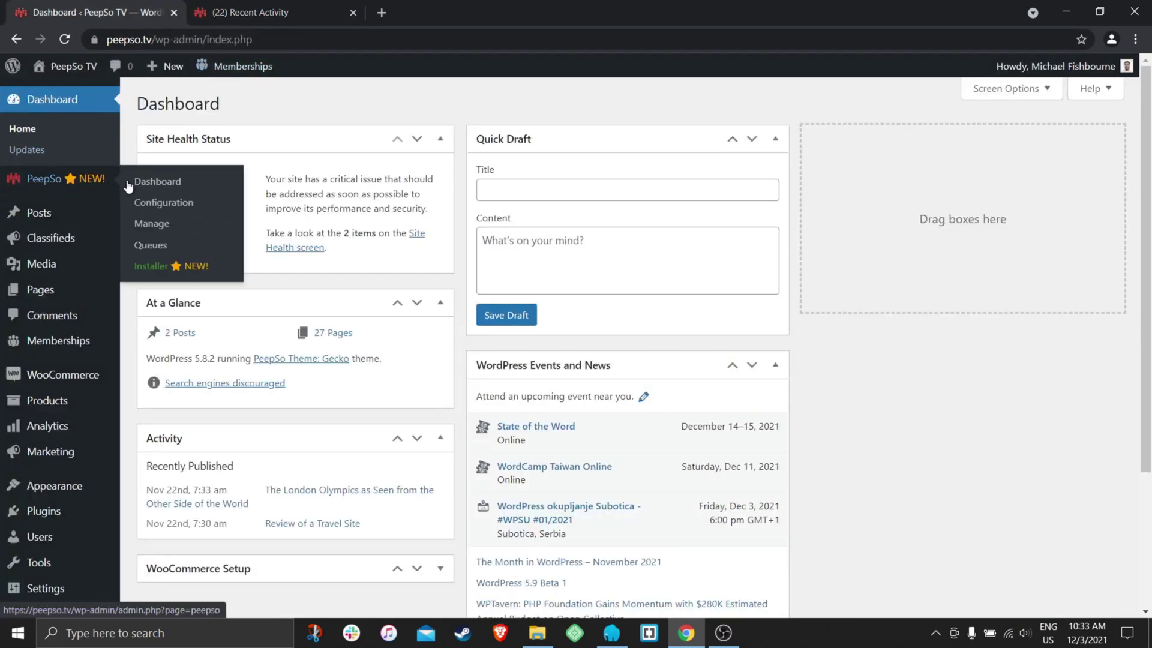
{"action": "left_click", "coordinate": [169, 204]}
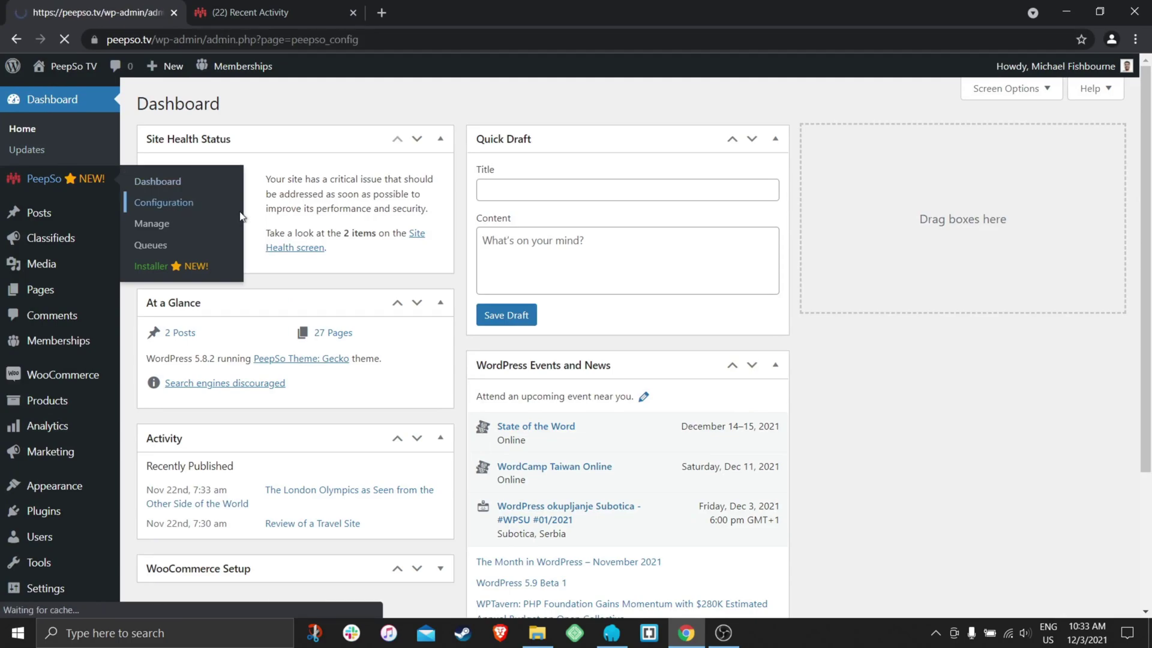
{"action": "scroll", "coordinate": [390, 272], "scroll_direction": "down", "scroll_amount": 6}
{"action": "scroll", "coordinate": [390, 272], "scroll_direction": "down", "scroll_amount": 20}
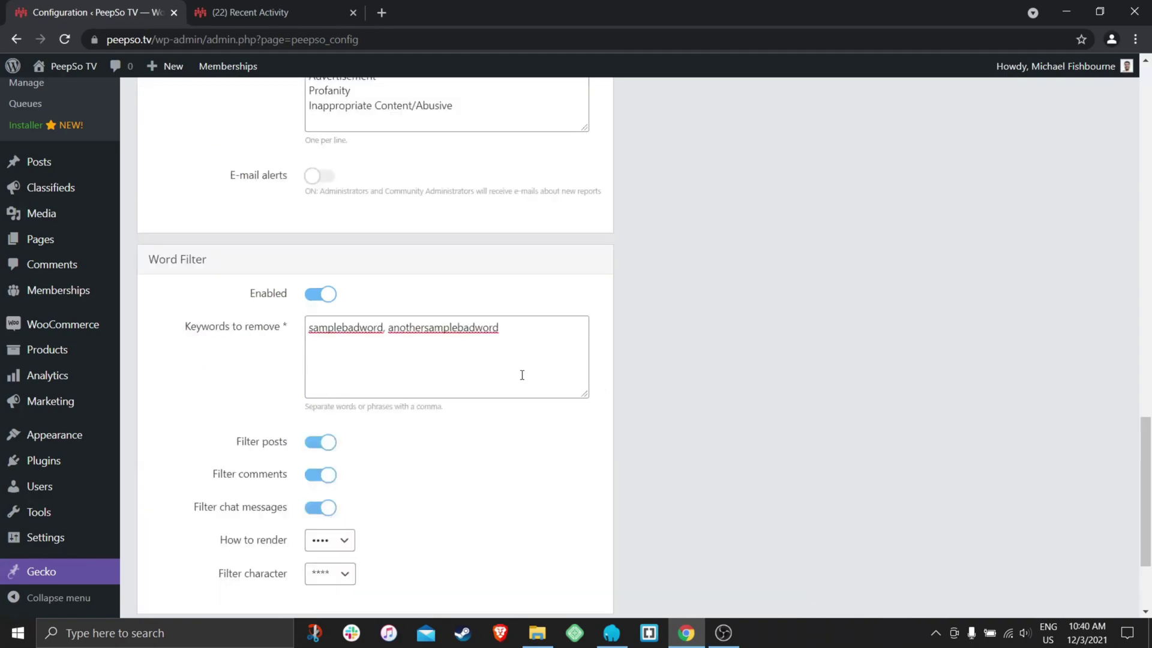
{"action": "left_click_drag", "start_coordinate": [499, 327], "coordinate": [310, 333]}
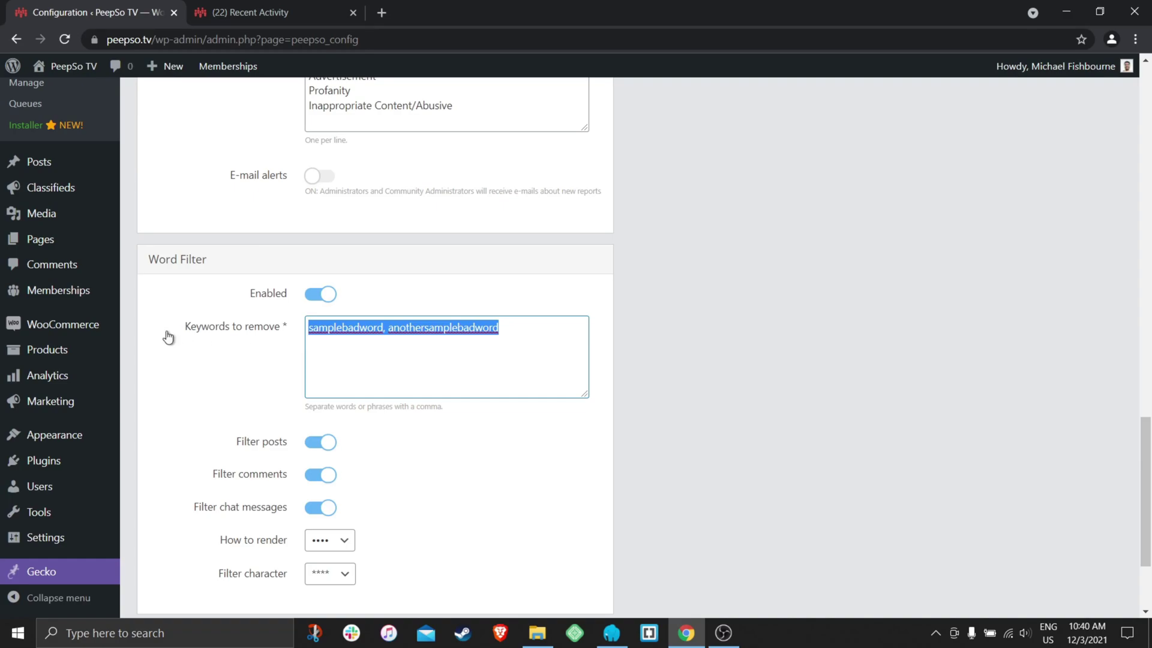
{"action": "left_click_drag", "start_coordinate": [181, 328], "coordinate": [288, 330]}
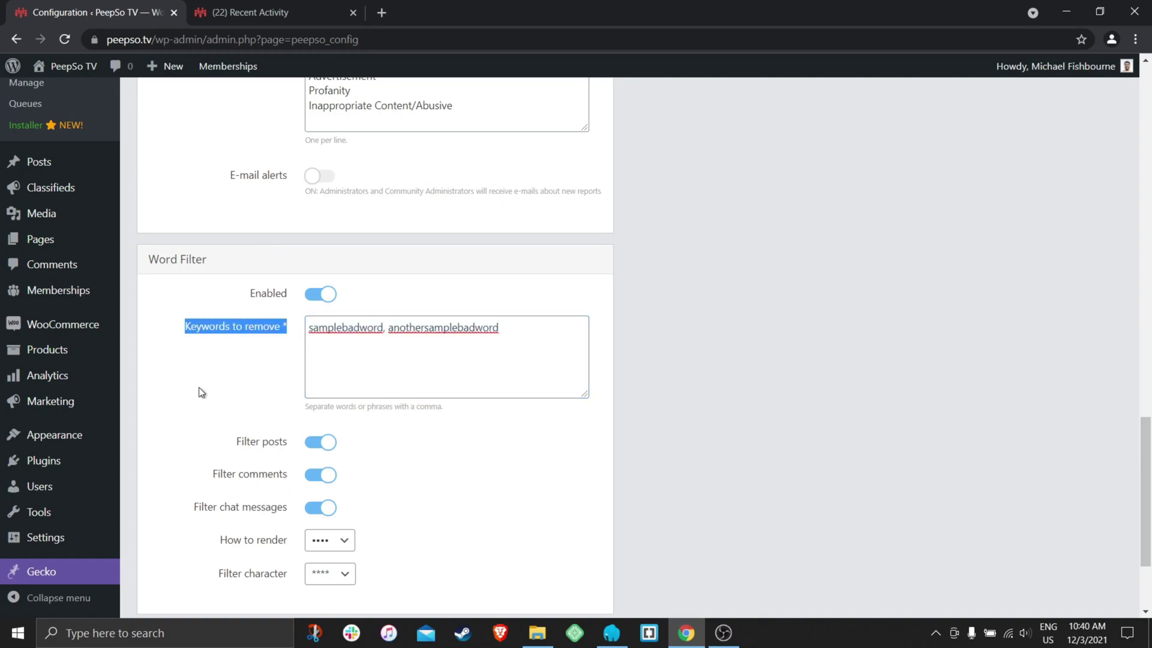
{"action": "left_click", "coordinate": [180, 400]}
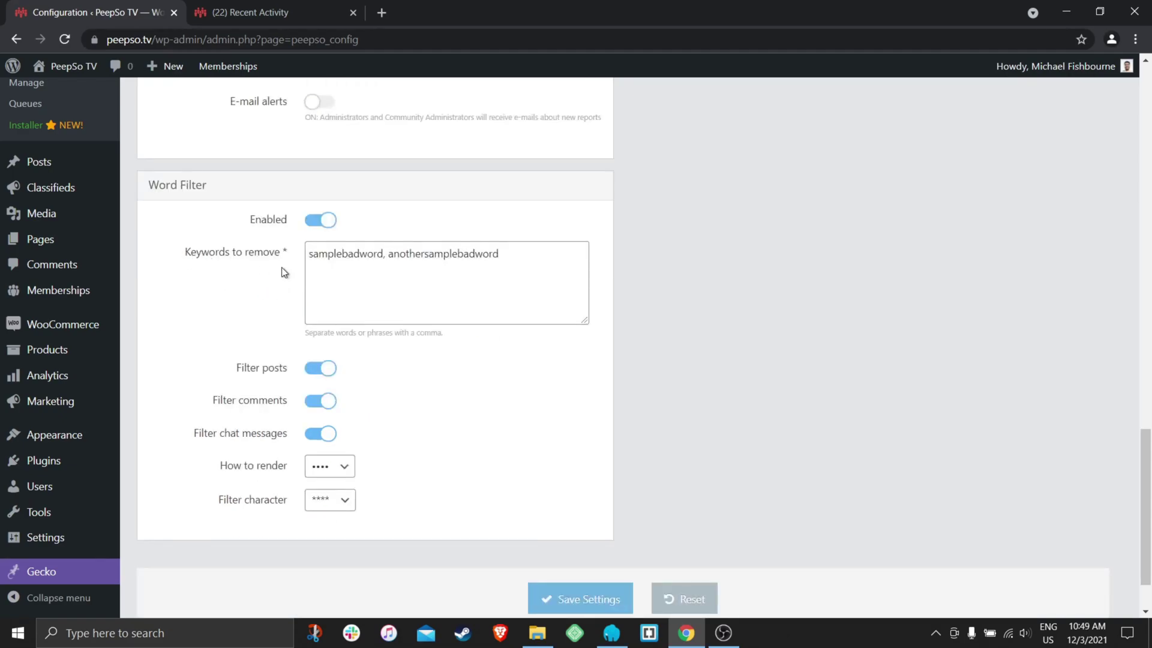
Replace the Keywords to remove list with box,phone,cup,bottle and save the settings
{"action": "left_click_drag", "start_coordinate": [305, 334], "coordinate": [445, 334]}
{"action": "left_click_drag", "start_coordinate": [500, 255], "coordinate": [306, 257]}
{"action": "left_click", "coordinate": [395, 259]}
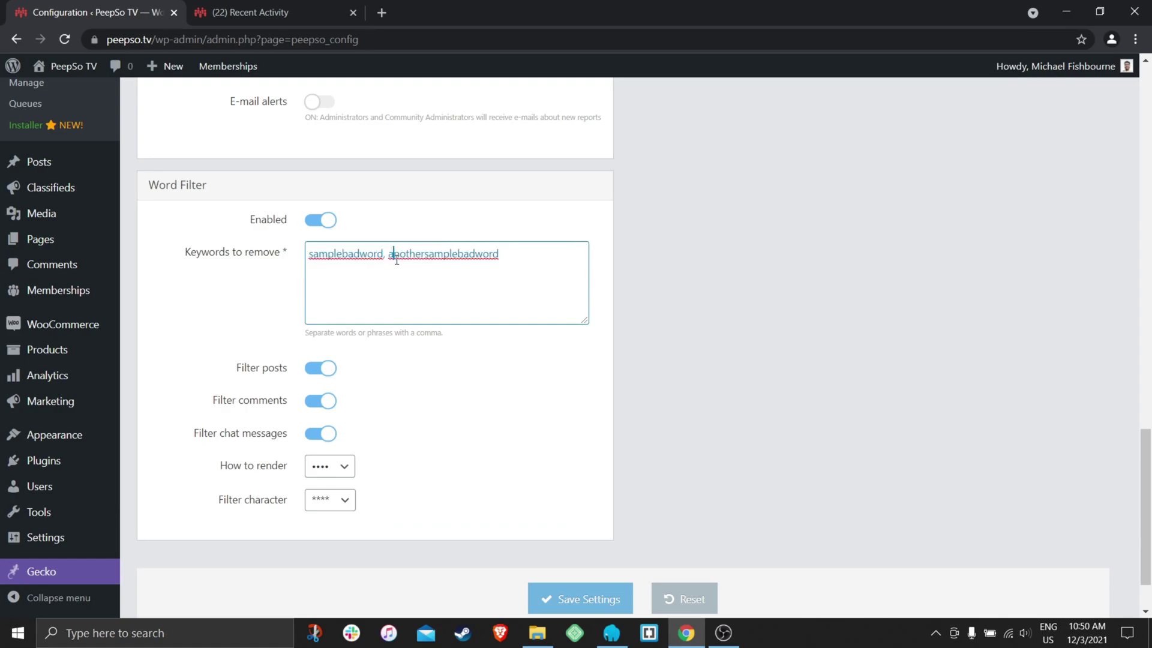
{"action": "left_click", "coordinate": [501, 254]}
{"action": "left_click_drag", "start_coordinate": [512, 252], "coordinate": [308, 255]}
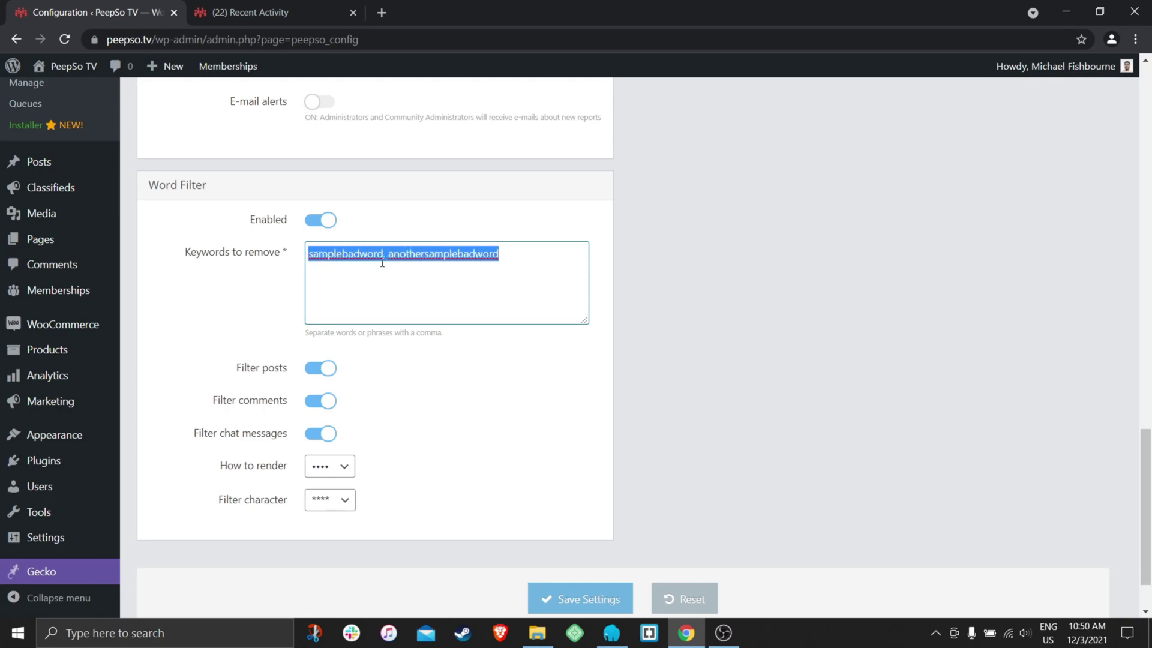
{"action": "key", "text": "BackSpace"}
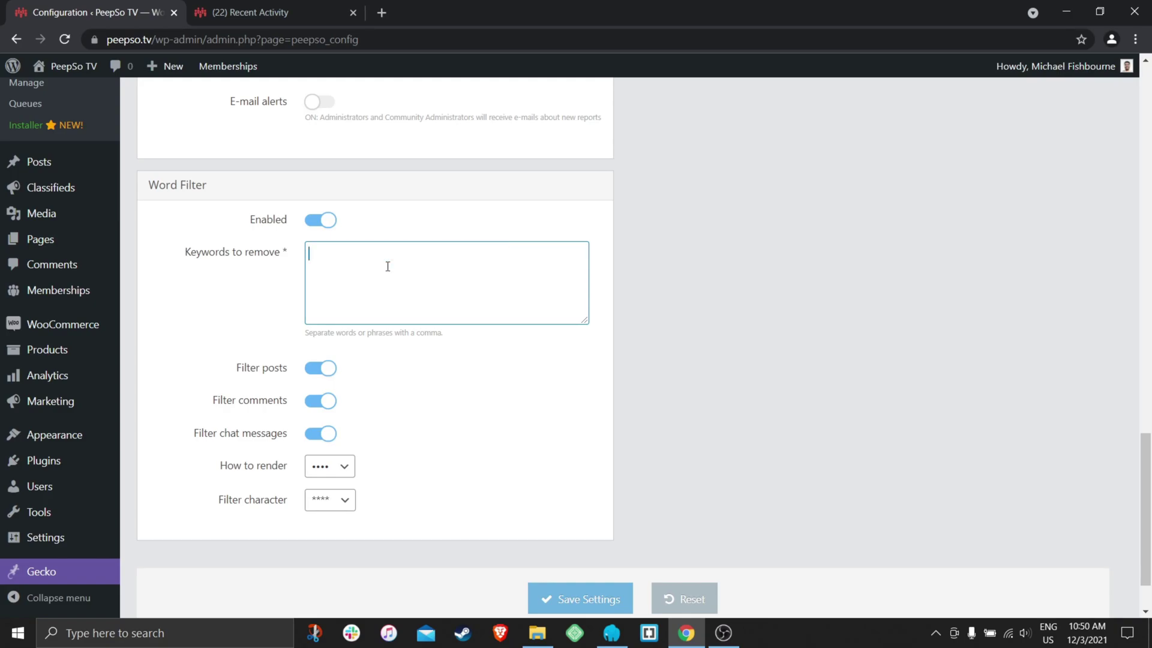
{"action": "type", "text": "box,phone,cup,bottle"}
{"action": "left_click", "coordinate": [588, 598]}
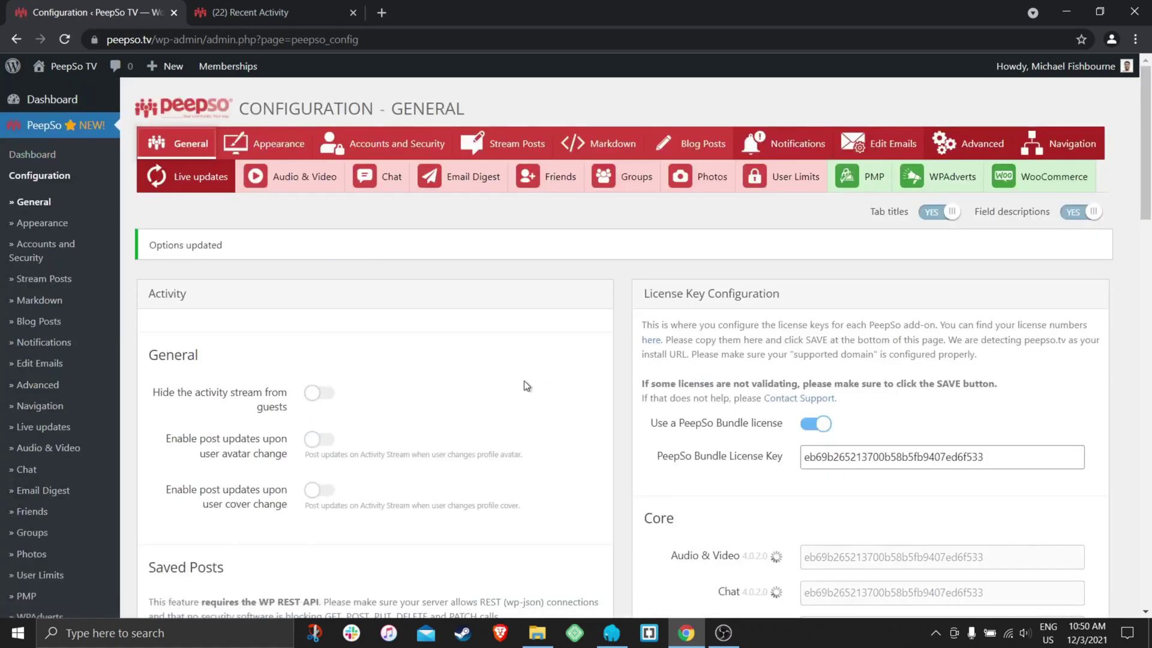
{"action": "scroll", "coordinate": [511, 380], "scroll_direction": "down", "scroll_amount": 20}
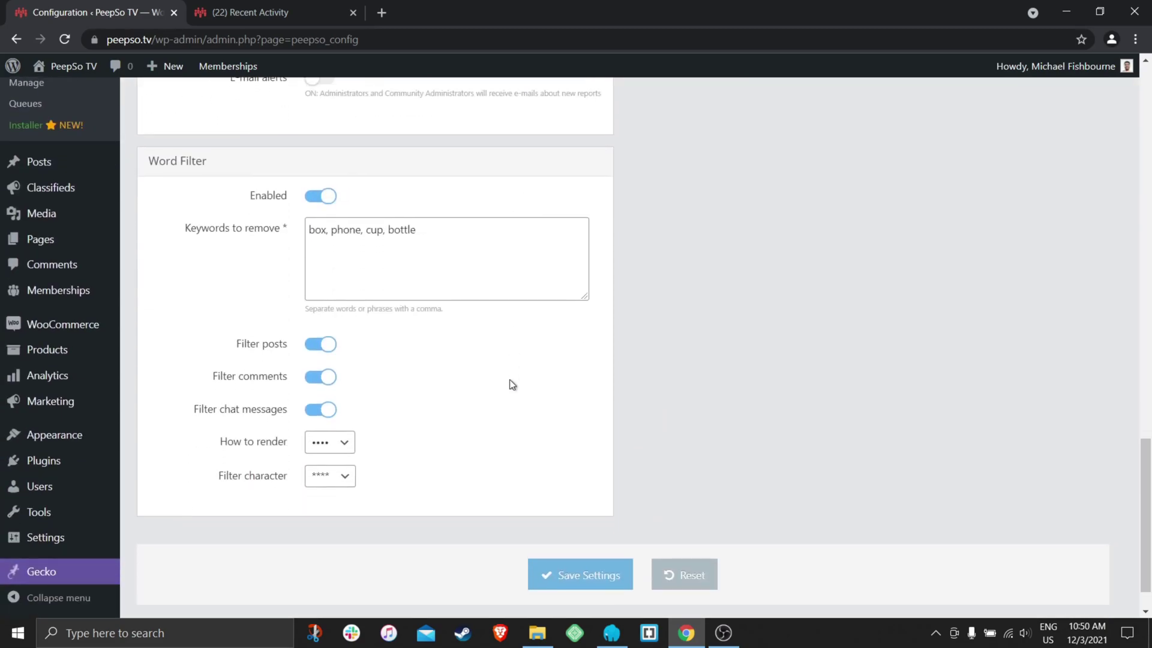
{"action": "scroll", "coordinate": [509, 379], "scroll_direction": "down", "scroll_amount": 1}
Set How to render to W••d with #### as the filter character, and save
{"action": "left_click_drag", "start_coordinate": [426, 182], "coordinate": [300, 177]}
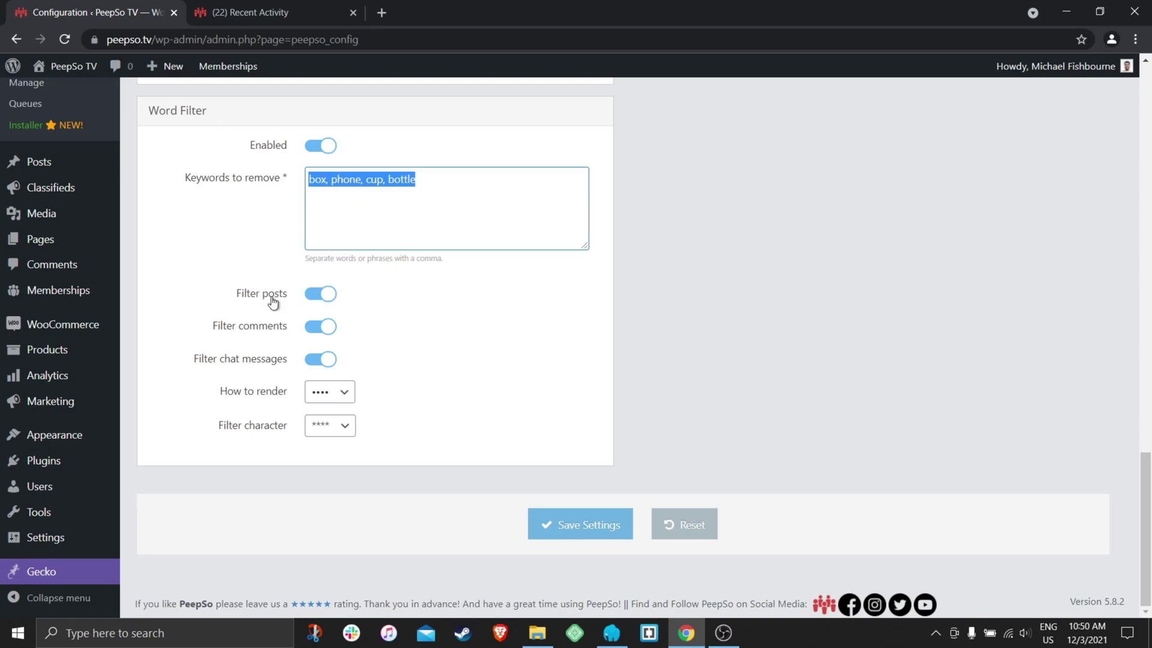
{"action": "left_click", "coordinate": [348, 393]}
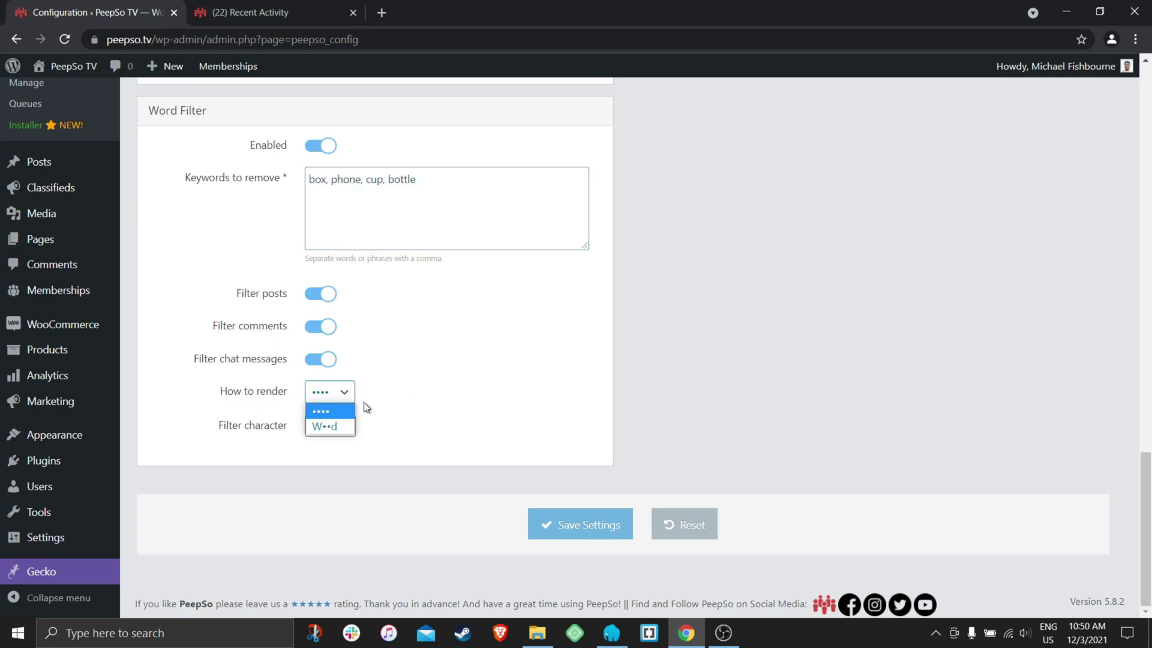
{"action": "left_click", "coordinate": [331, 428]}
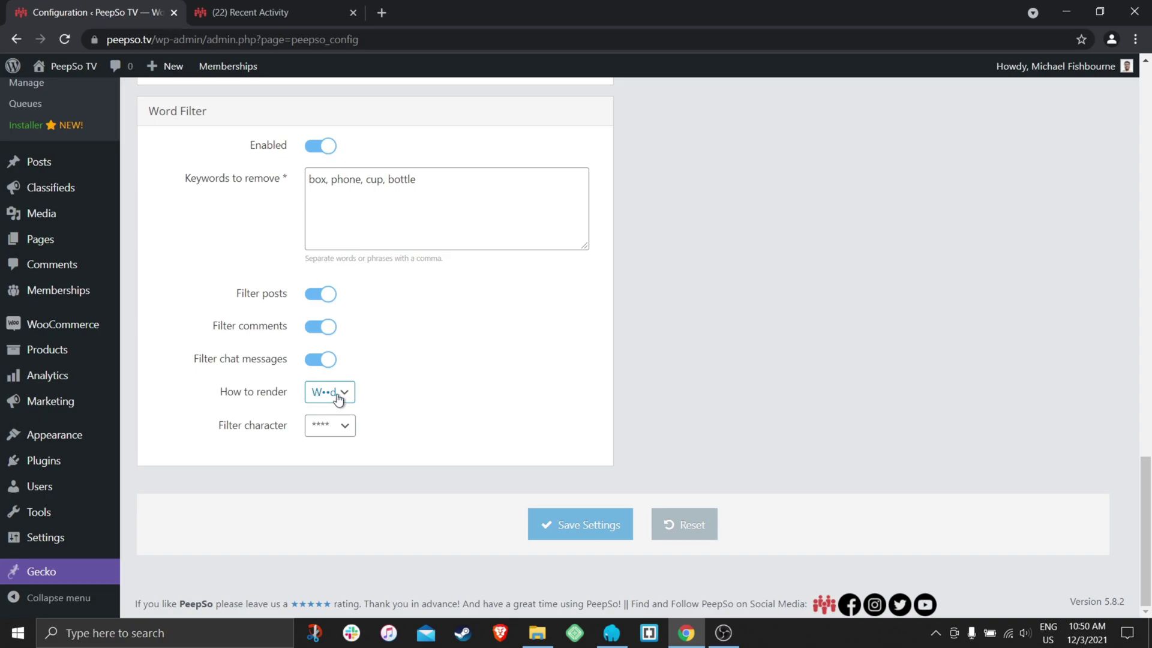
{"action": "left_click", "coordinate": [344, 427]}
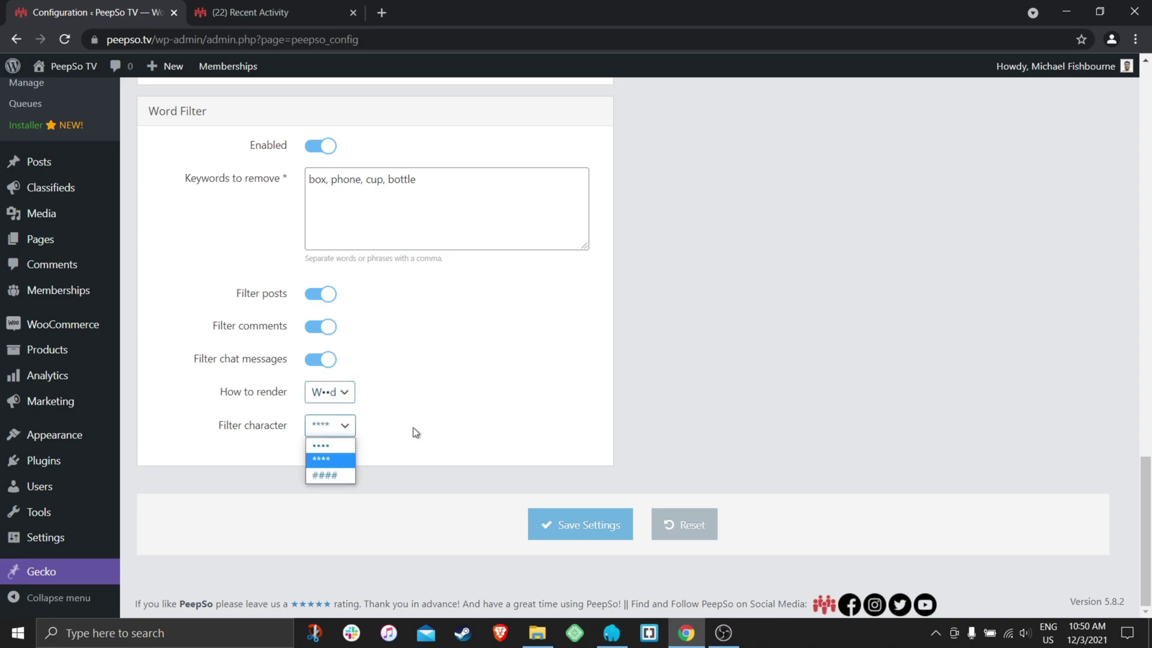
{"action": "left_click", "coordinate": [329, 475]}
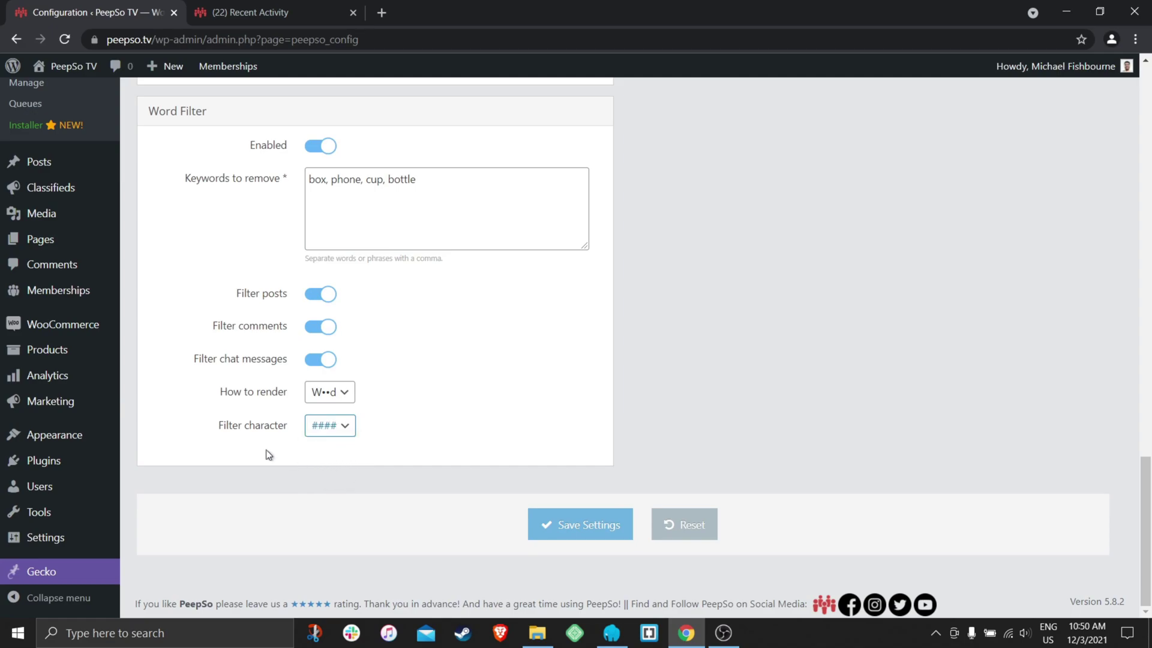
{"action": "left_click", "coordinate": [349, 429]}
{"action": "left_click", "coordinate": [317, 476]}
{"action": "left_click", "coordinate": [573, 533]}
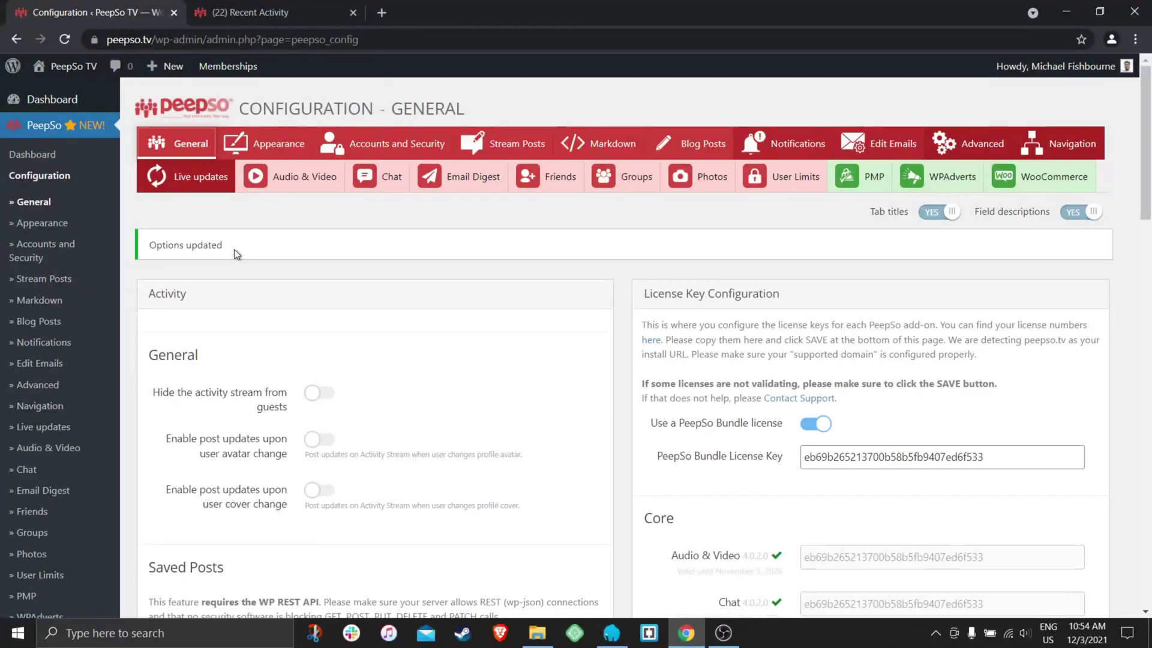
Open the latest conversation from the community site's recent Messages list
{"action": "left_click", "coordinate": [264, 14]}
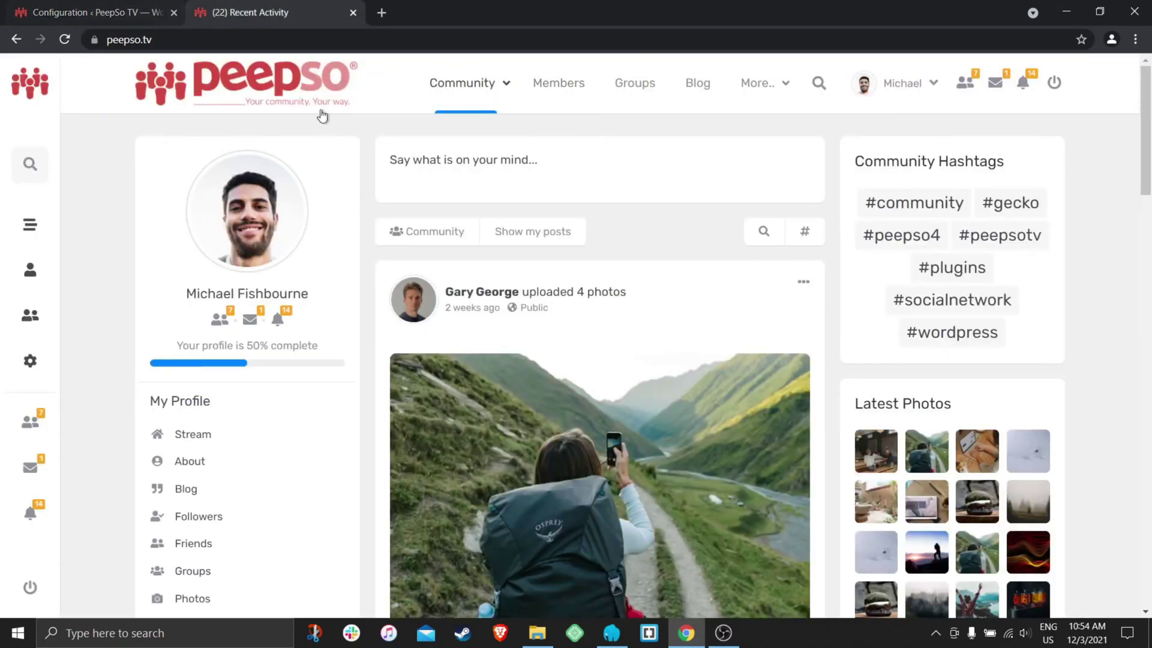
{"action": "left_click", "coordinate": [536, 161]}
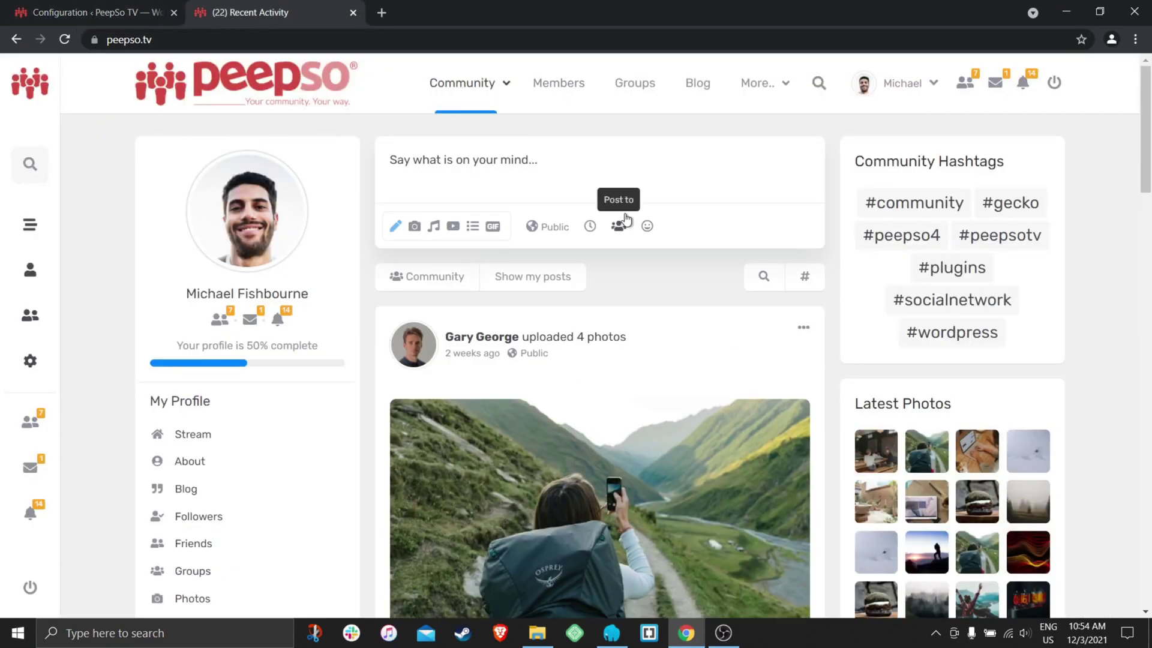
{"action": "scroll", "coordinate": [665, 408], "scroll_direction": "down", "scroll_amount": 6}
{"action": "scroll", "coordinate": [664, 400], "scroll_direction": "down", "scroll_amount": 3}
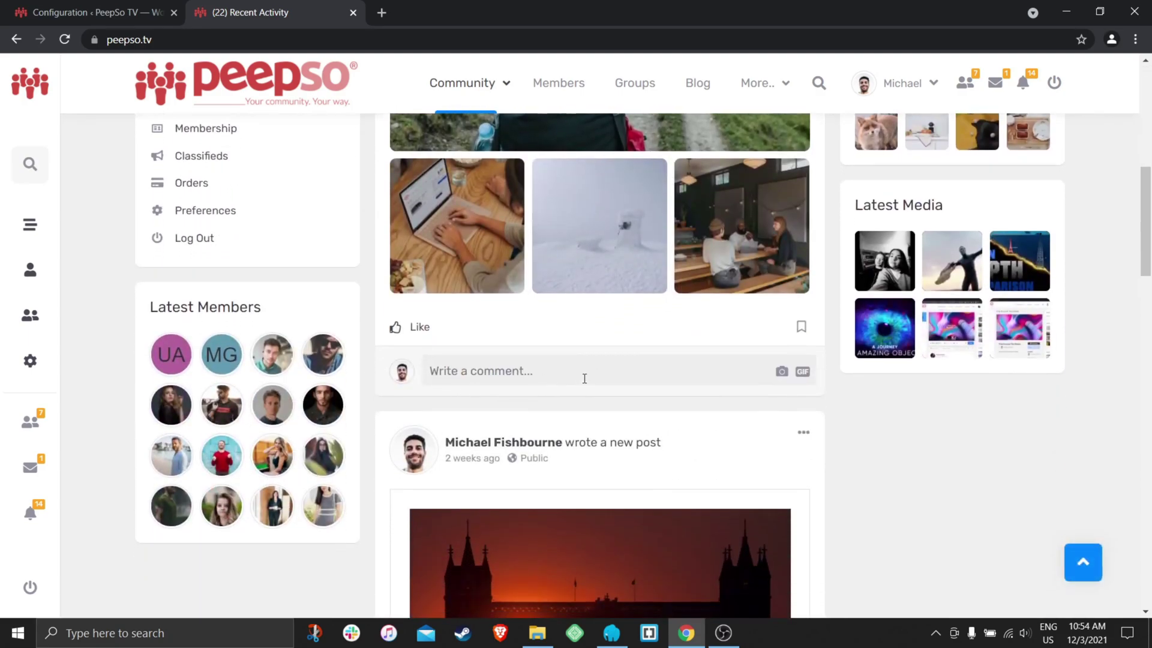
{"action": "left_click", "coordinate": [997, 87]}
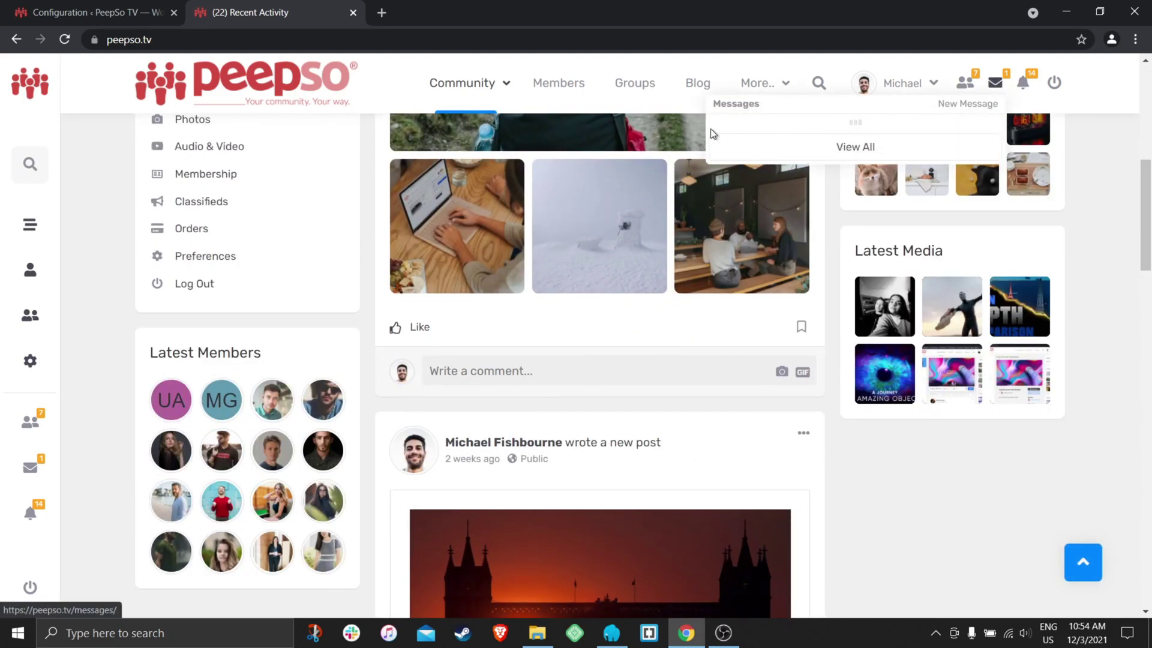
{"action": "left_click", "coordinate": [857, 153]}
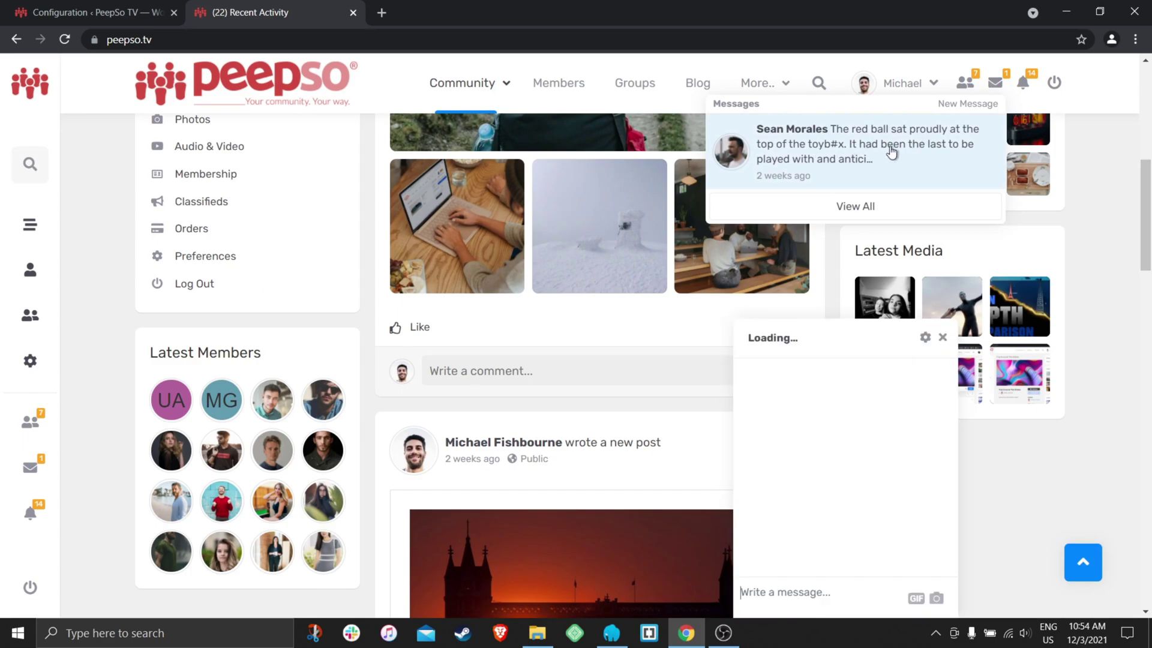
Send the chat message 'my phone charger is not working', which appears as 'my p###e charger is not working'
{"action": "left_click", "coordinate": [806, 596]}
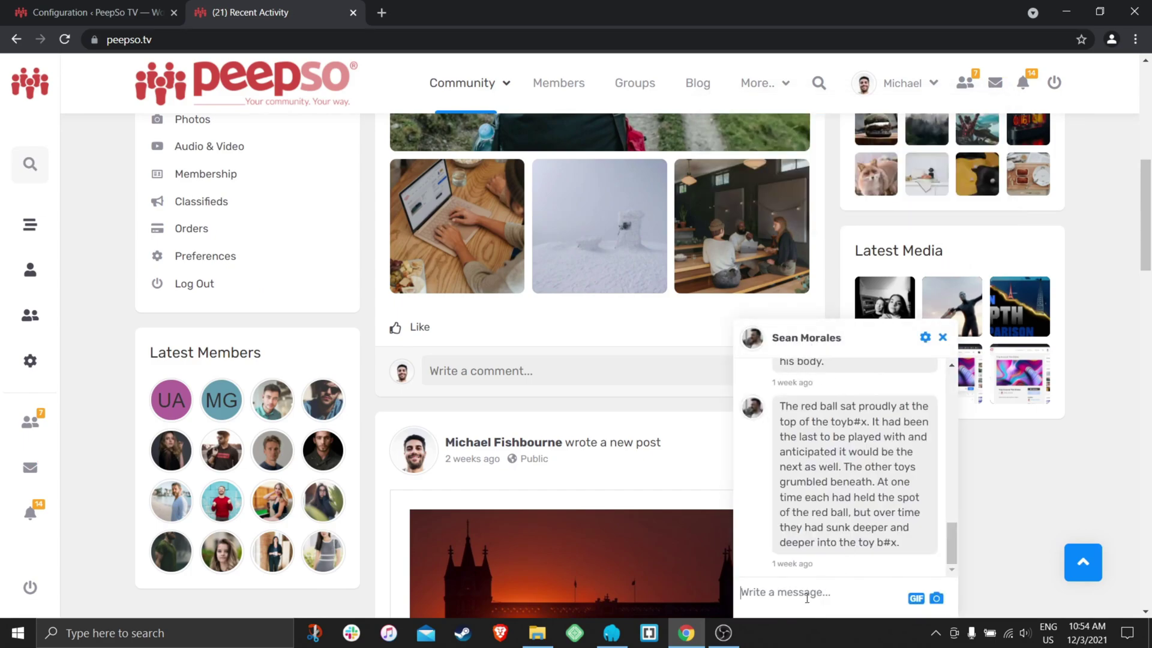
{"action": "type", "text": "my phone charger is not working"}
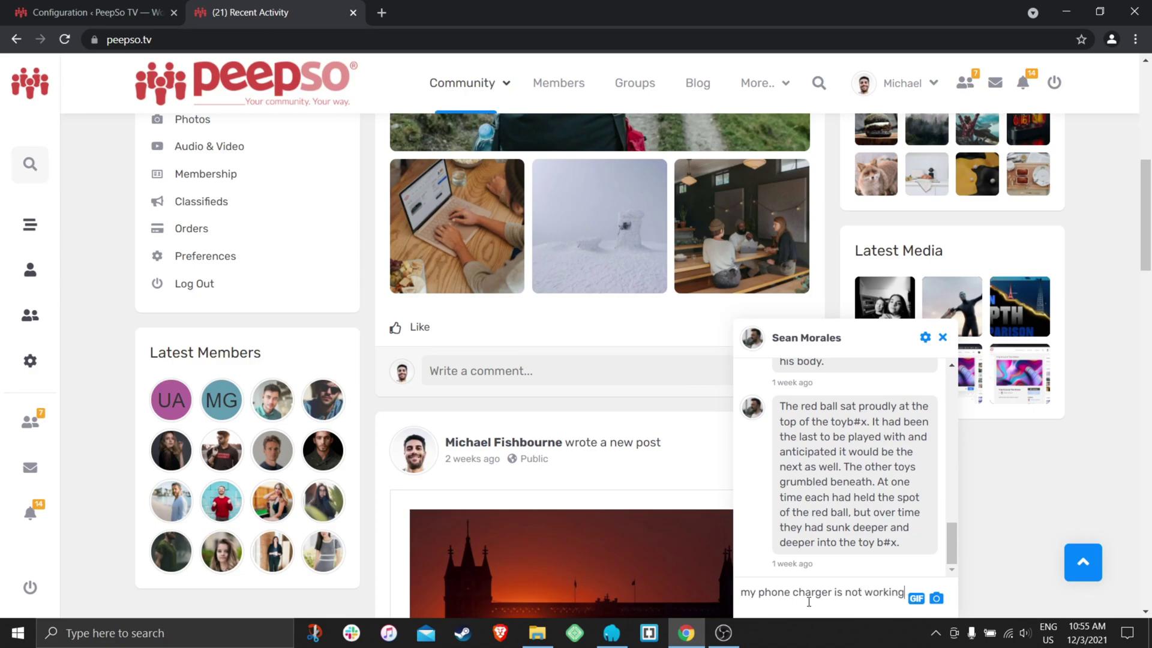
{"action": "key", "text": "Return"}
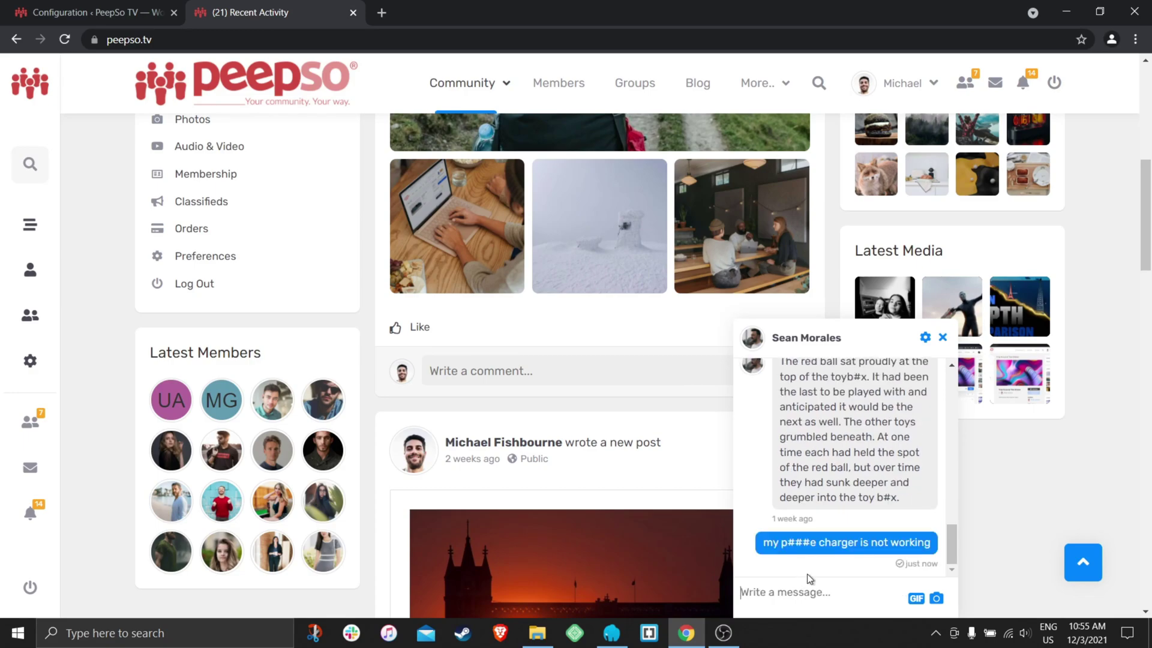
{"action": "left_click", "coordinate": [785, 542]}
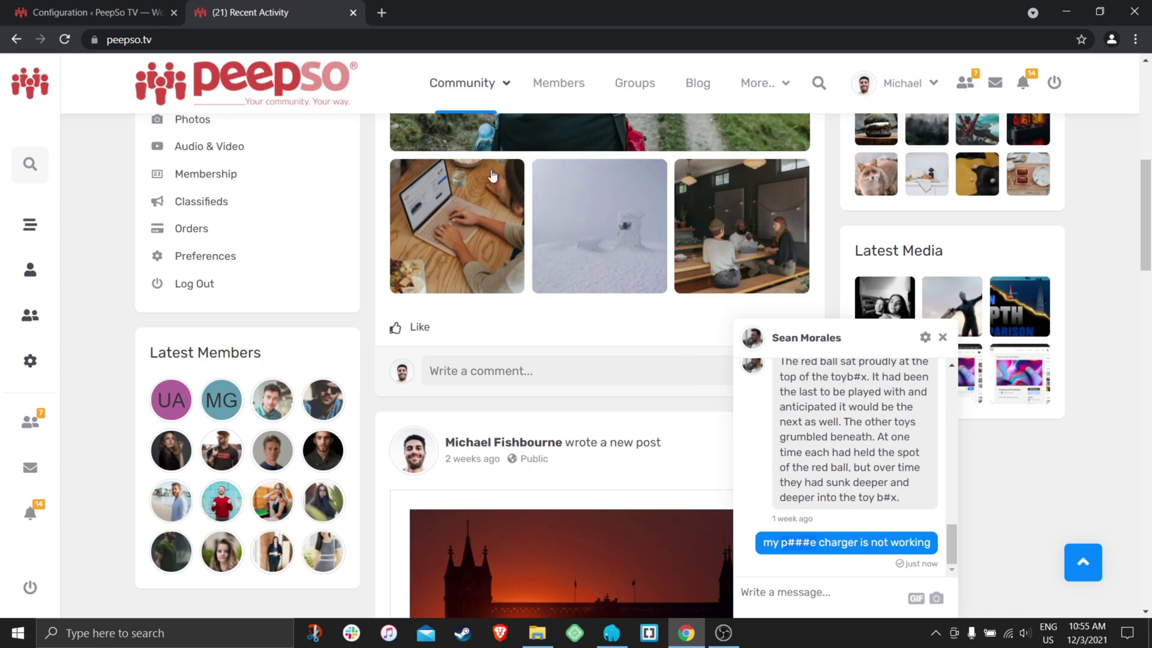
{"action": "left_click", "coordinate": [108, 14]}
{"action": "scroll", "coordinate": [332, 366], "scroll_direction": "down", "scroll_amount": 20}
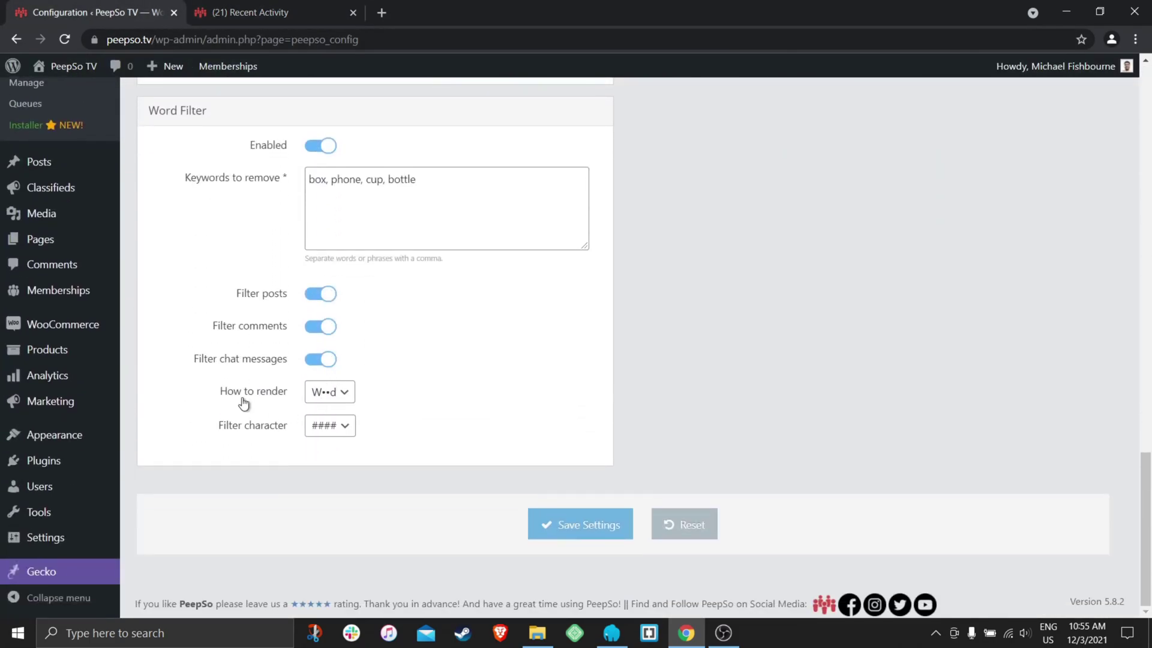
Set How to render to •••• so filtered words are fully masked, and save
{"action": "left_click", "coordinate": [340, 392]}
{"action": "left_click", "coordinate": [321, 413]}
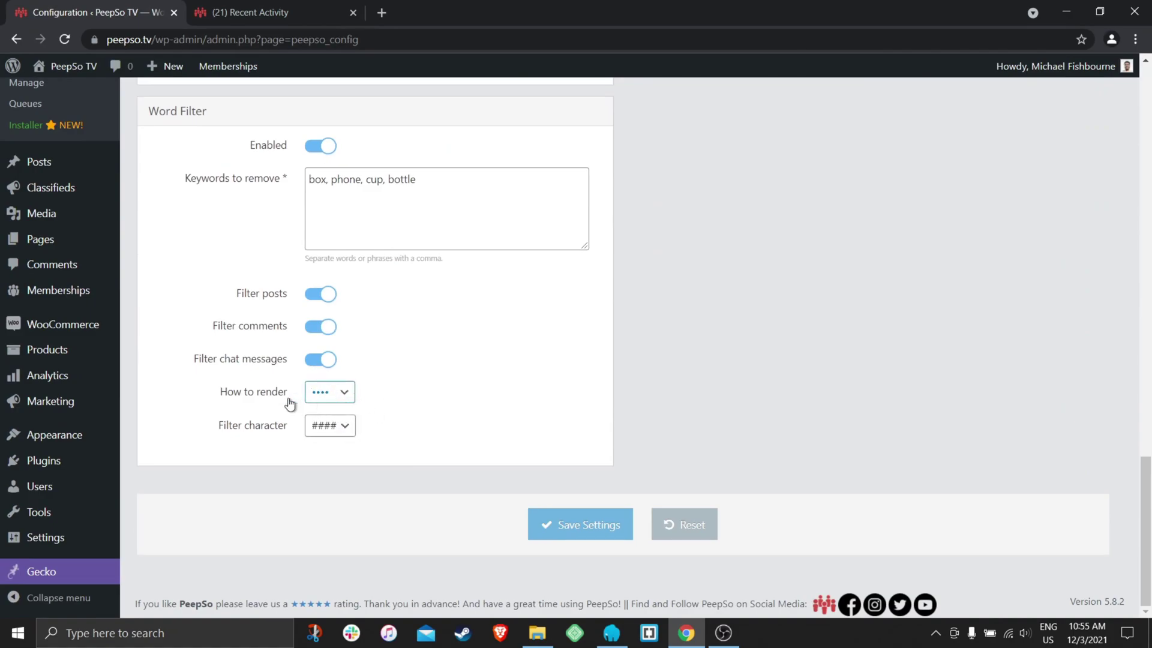
{"action": "left_click", "coordinate": [571, 527]}
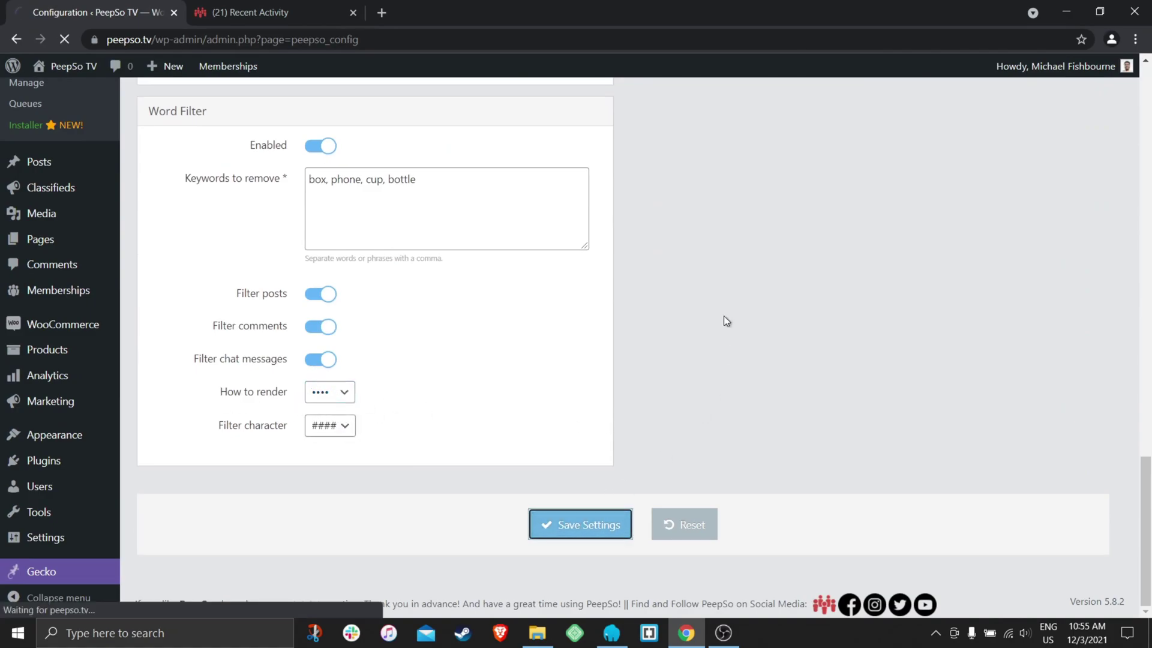
Reload the community page, confirm the chat reads 'my ##### charger is not working', and close it
{"action": "left_click", "coordinate": [264, 15]}
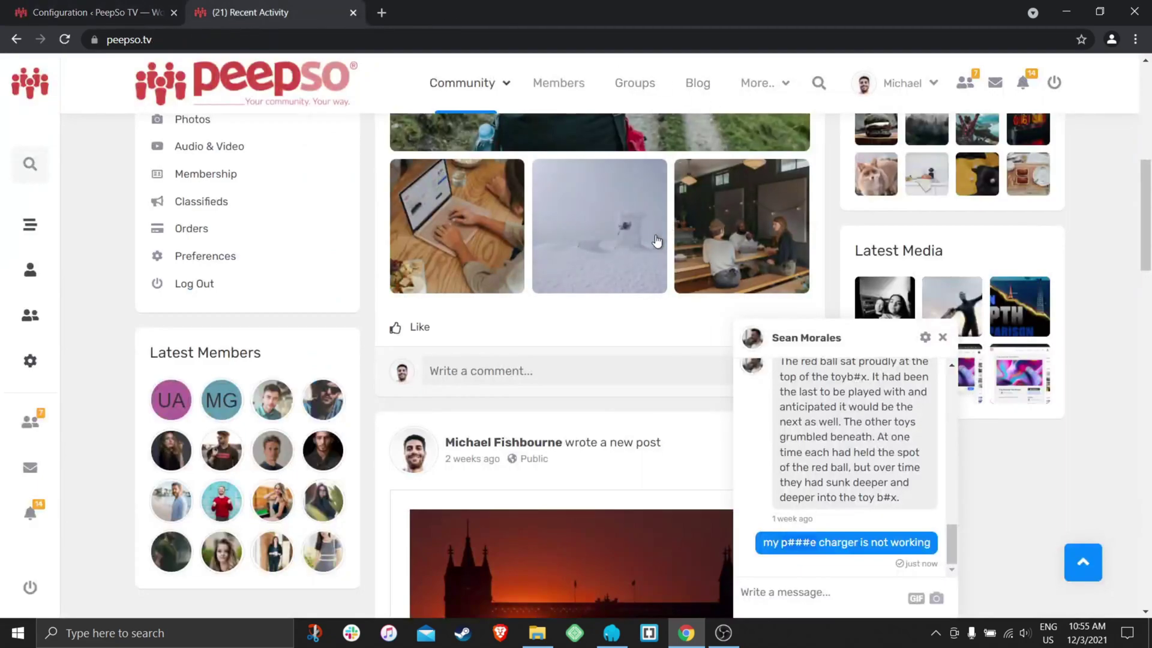
{"action": "left_click", "coordinate": [64, 39]}
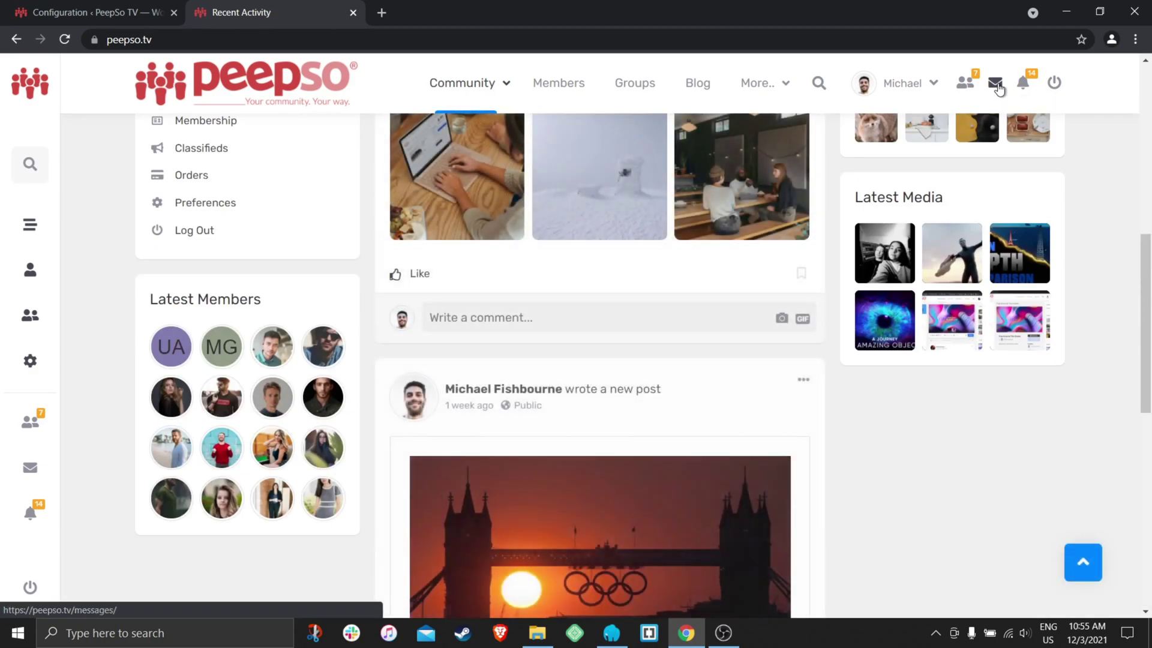
{"action": "left_click", "coordinate": [996, 85]}
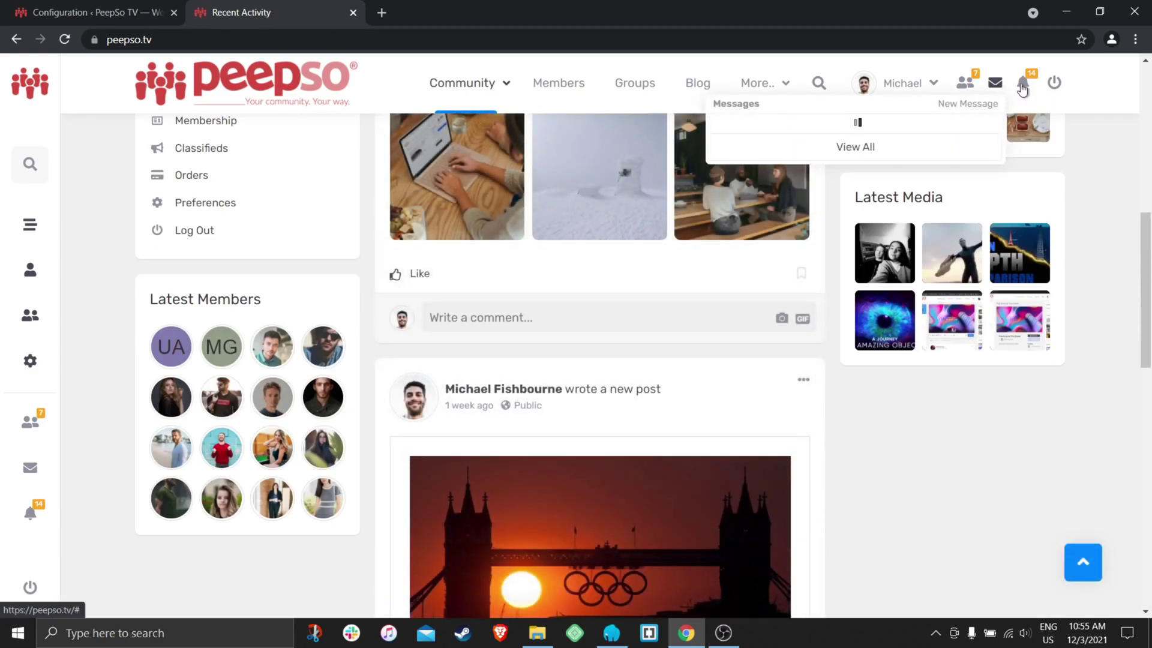
{"action": "left_click", "coordinate": [848, 122]}
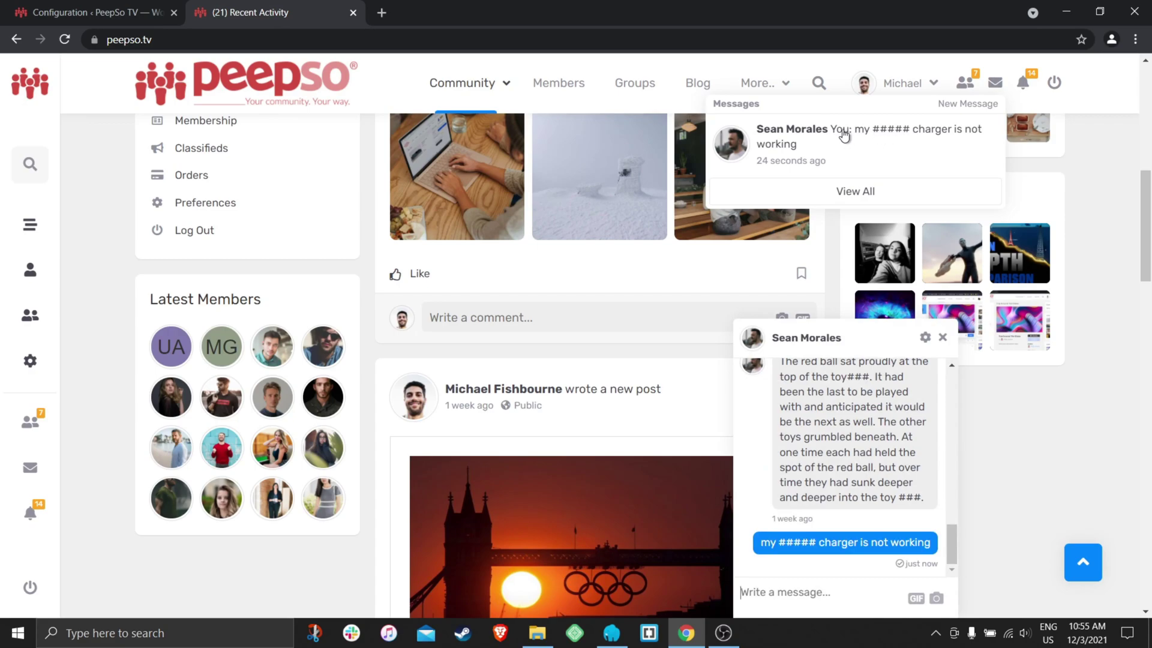
{"action": "left_click_drag", "start_coordinate": [842, 134], "coordinate": [940, 137]}
{"action": "left_click", "coordinate": [943, 161]}
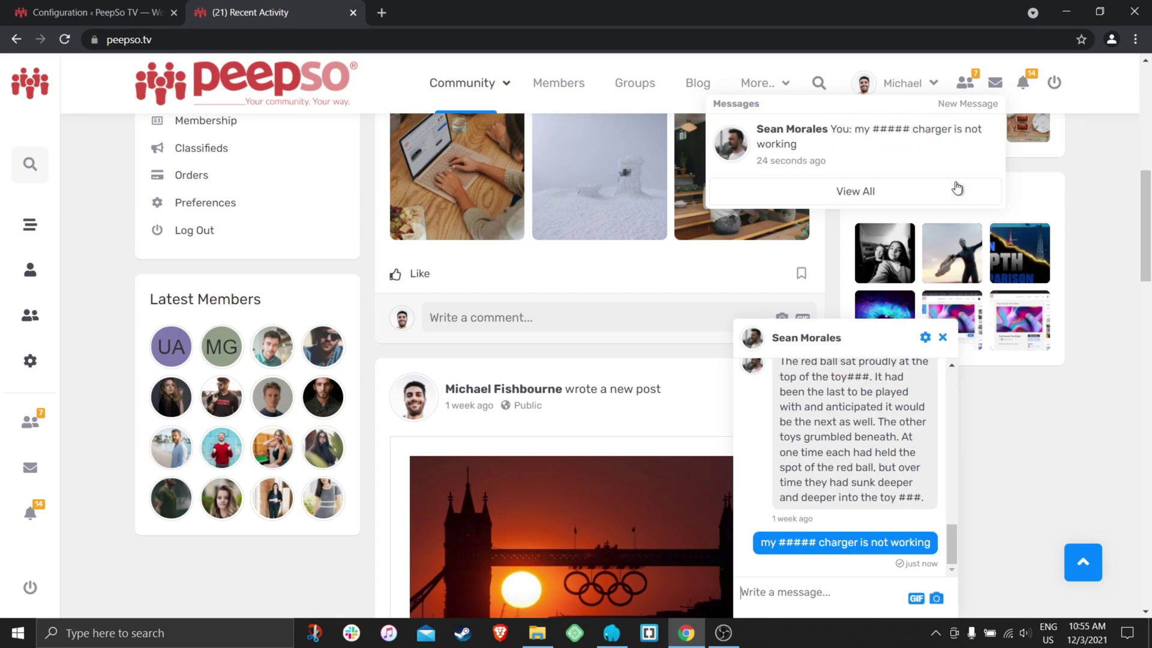
{"action": "left_click", "coordinate": [816, 547]}
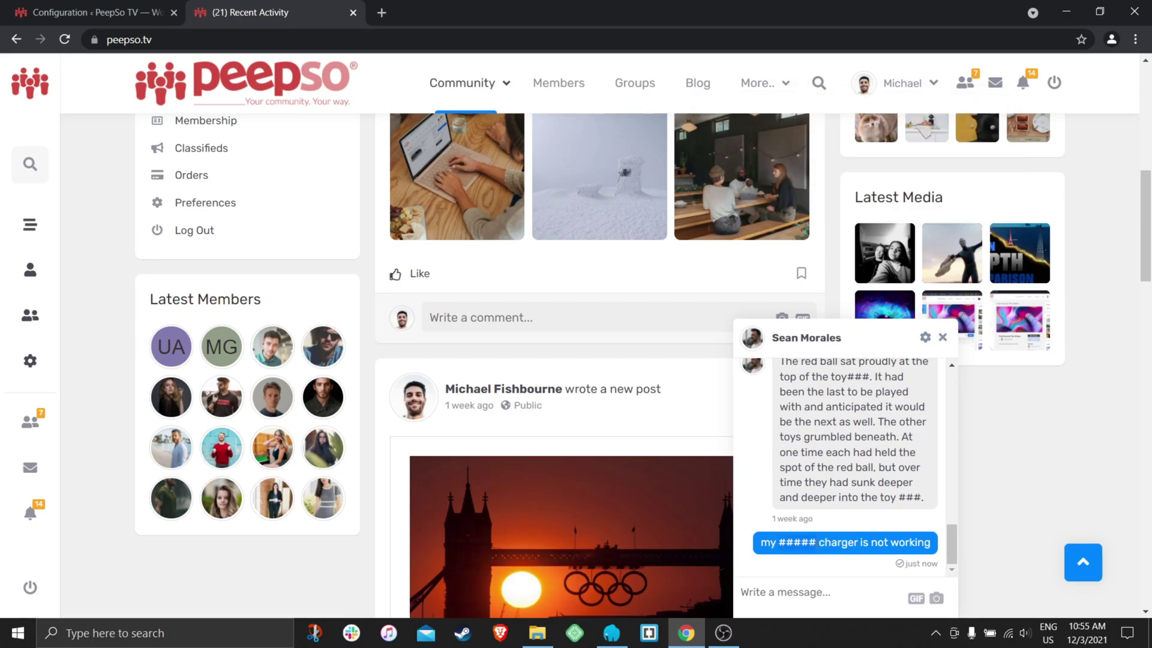
{"action": "left_click", "coordinate": [925, 338]}
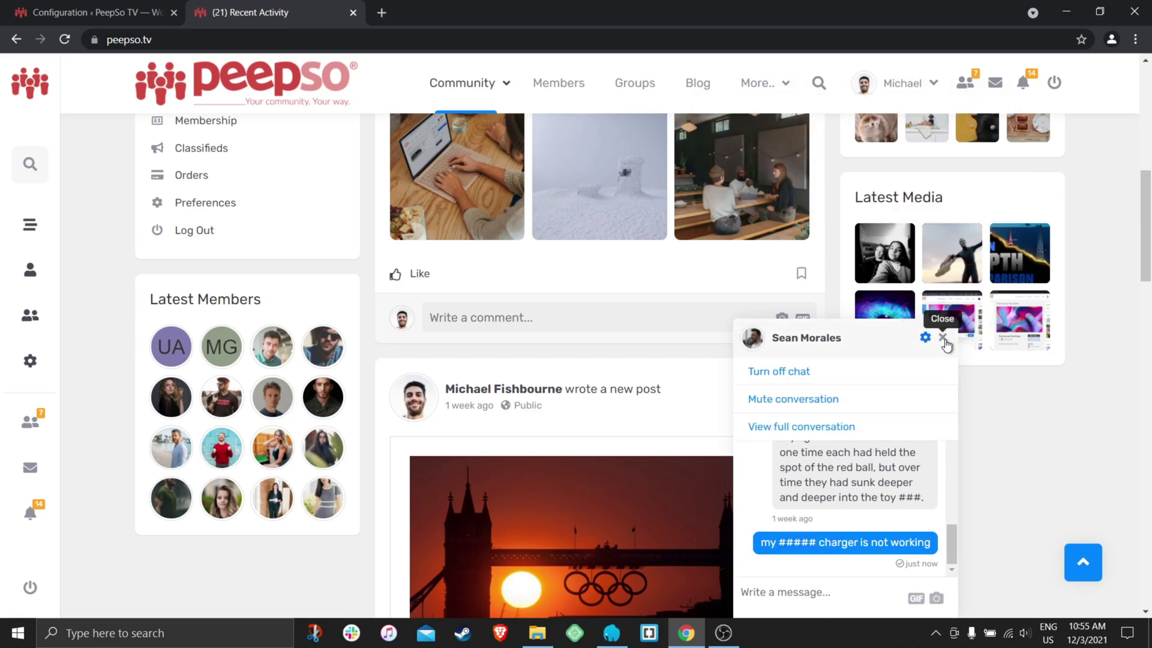
{"action": "left_click", "coordinate": [942, 337]}
{"action": "scroll", "coordinate": [628, 397], "scroll_direction": "up", "scroll_amount": 3}
{"action": "scroll", "coordinate": [628, 398], "scroll_direction": "up", "scroll_amount": 4}
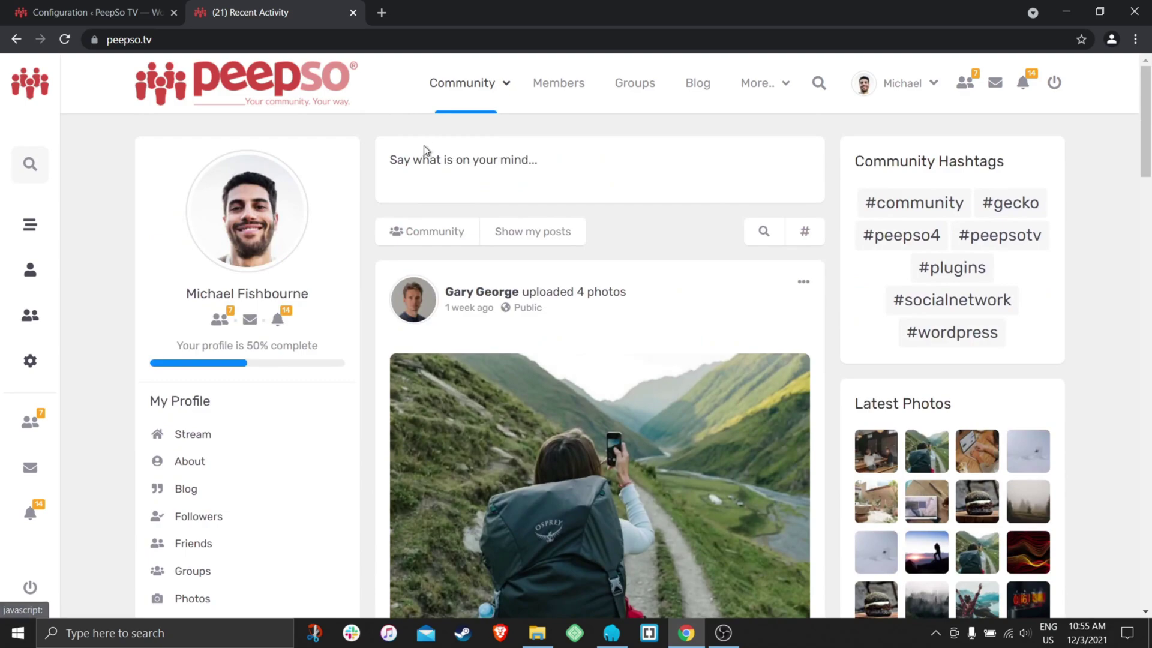
Check the Word Filter keywords on the Configuration page
{"action": "left_click", "coordinate": [456, 170]}
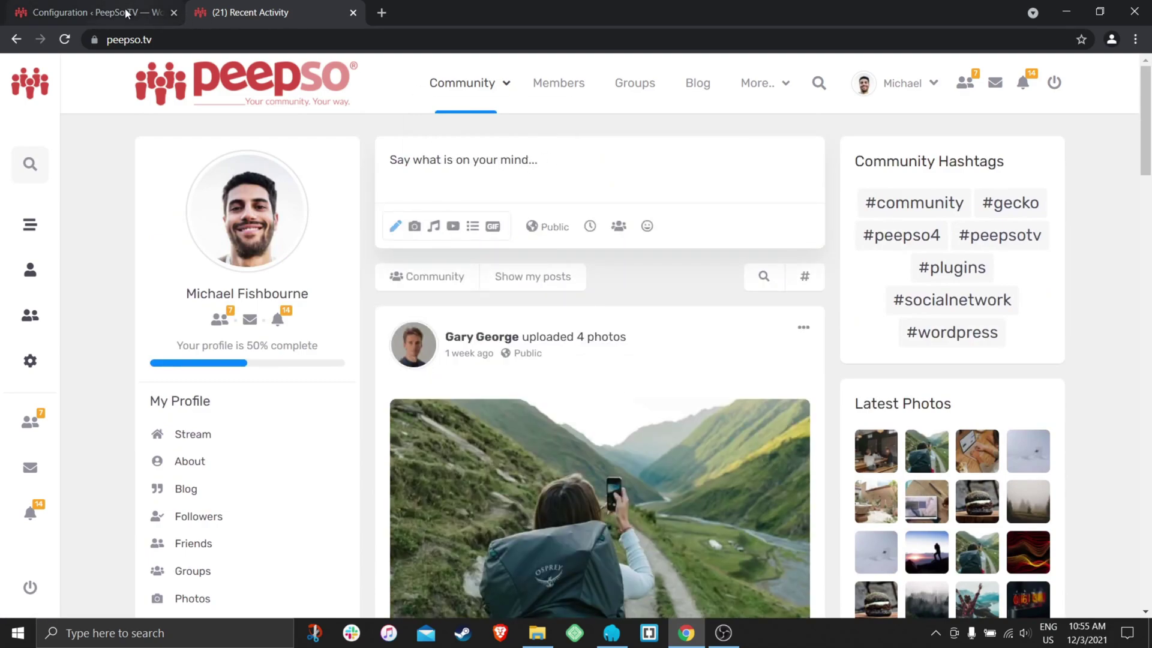
{"action": "left_click", "coordinate": [90, 12]}
{"action": "scroll", "coordinate": [423, 399], "scroll_direction": "down", "scroll_amount": 15}
{"action": "scroll", "coordinate": [422, 397], "scroll_direction": "down", "scroll_amount": 8}
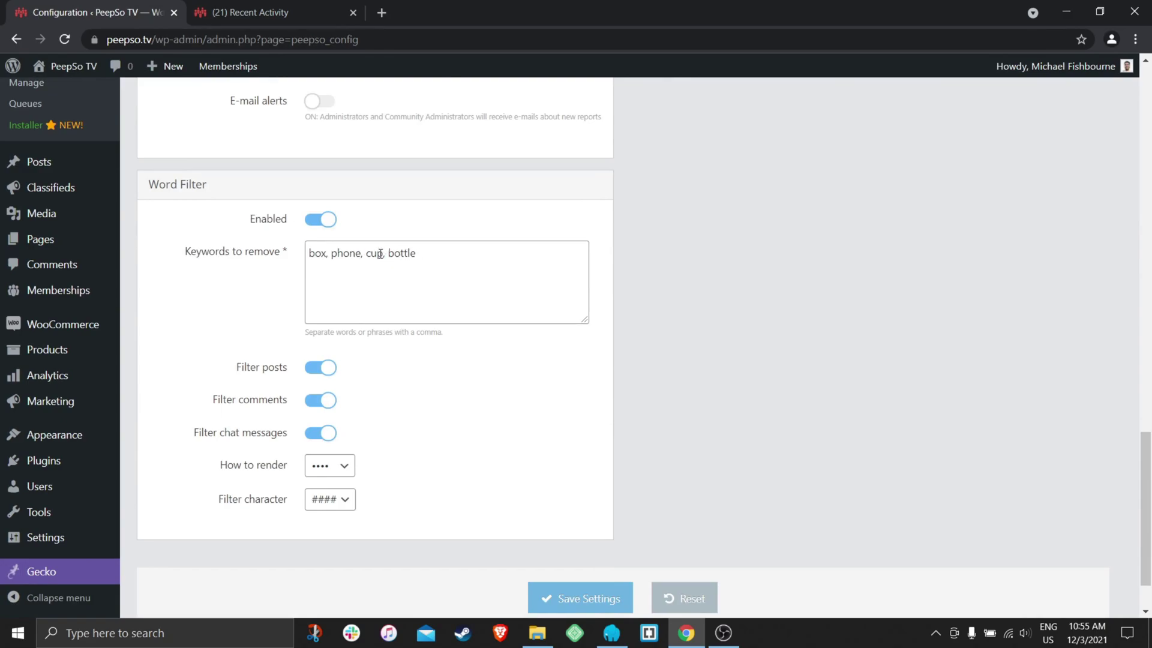
{"action": "left_click", "coordinate": [265, 18]}
Publish the post 'box and bottle are full', displayed as '### and ###### are full'
{"action": "left_click", "coordinate": [464, 160]}
{"action": "type", "text": "box a"}
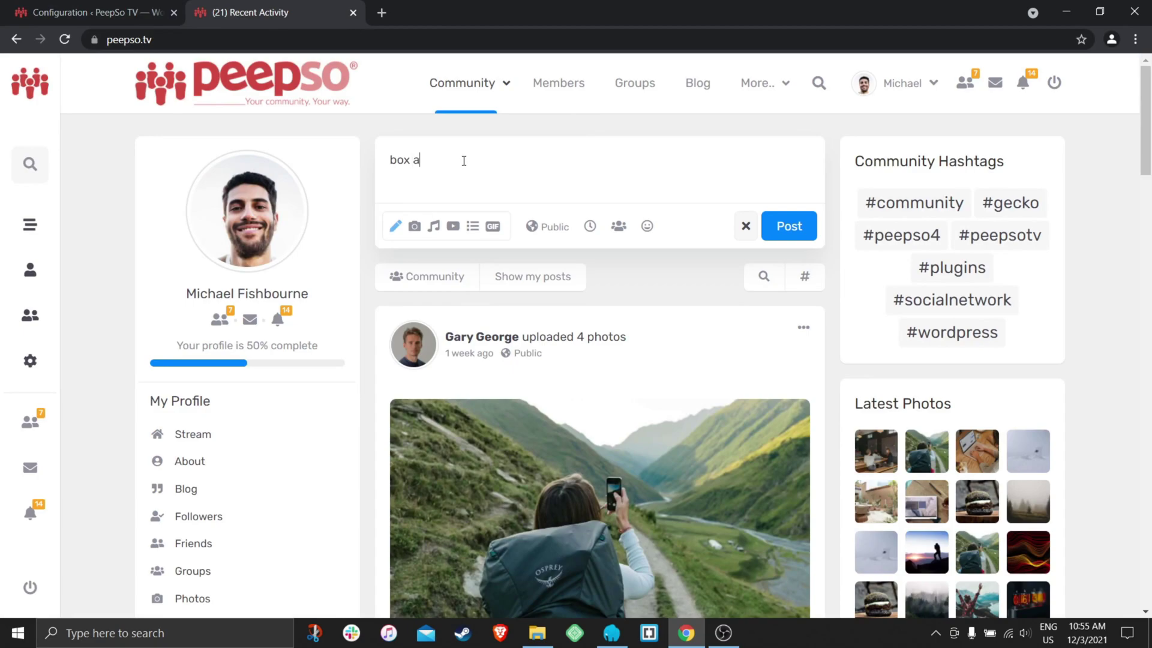
{"action": "type", "text": "nd bottle are full"}
{"action": "left_click", "coordinate": [786, 226]}
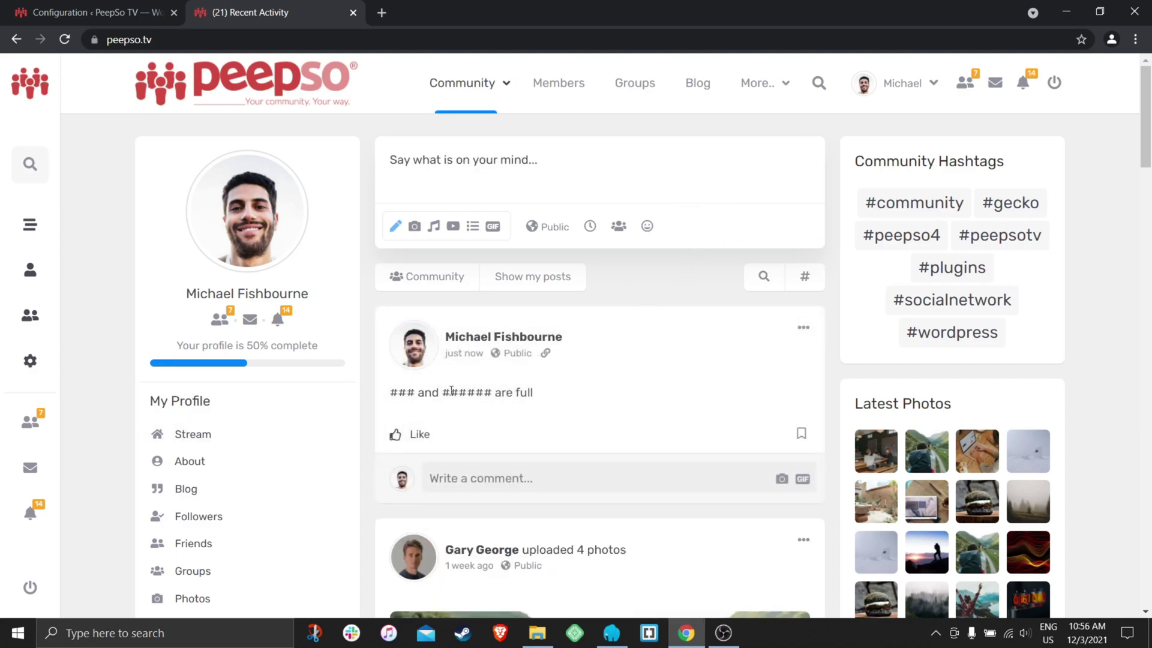
{"action": "left_click_drag", "start_coordinate": [548, 393], "coordinate": [389, 393]}
{"action": "scroll", "coordinate": [581, 384], "scroll_direction": "down", "scroll_amount": 1}
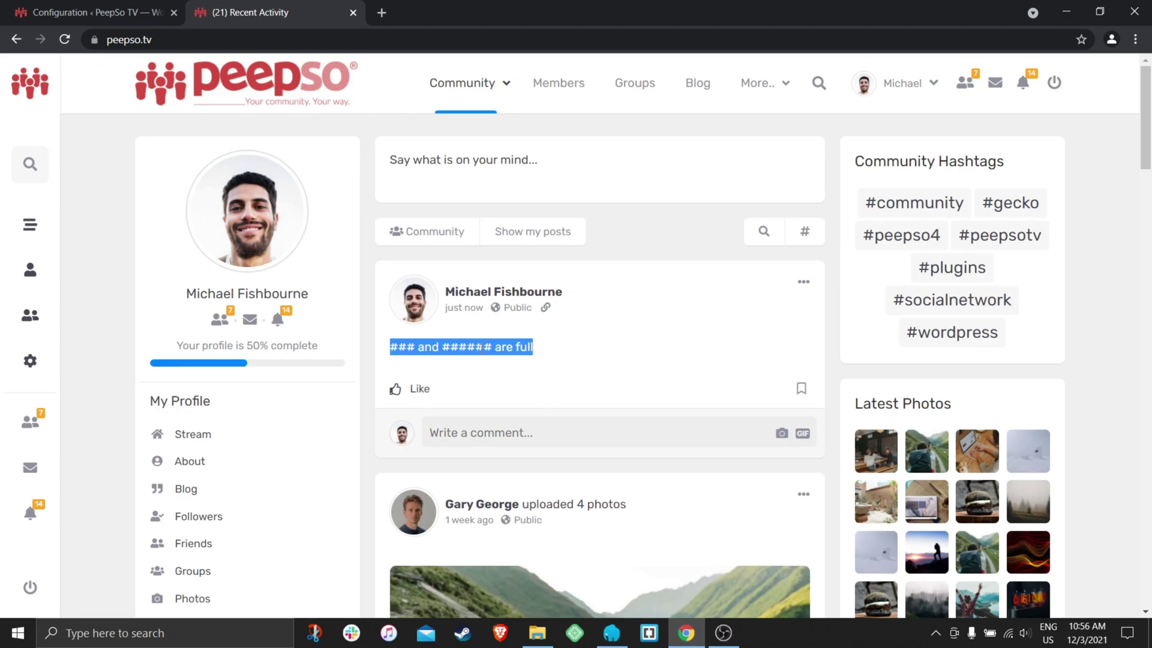
{"action": "left_click", "coordinate": [521, 433]}
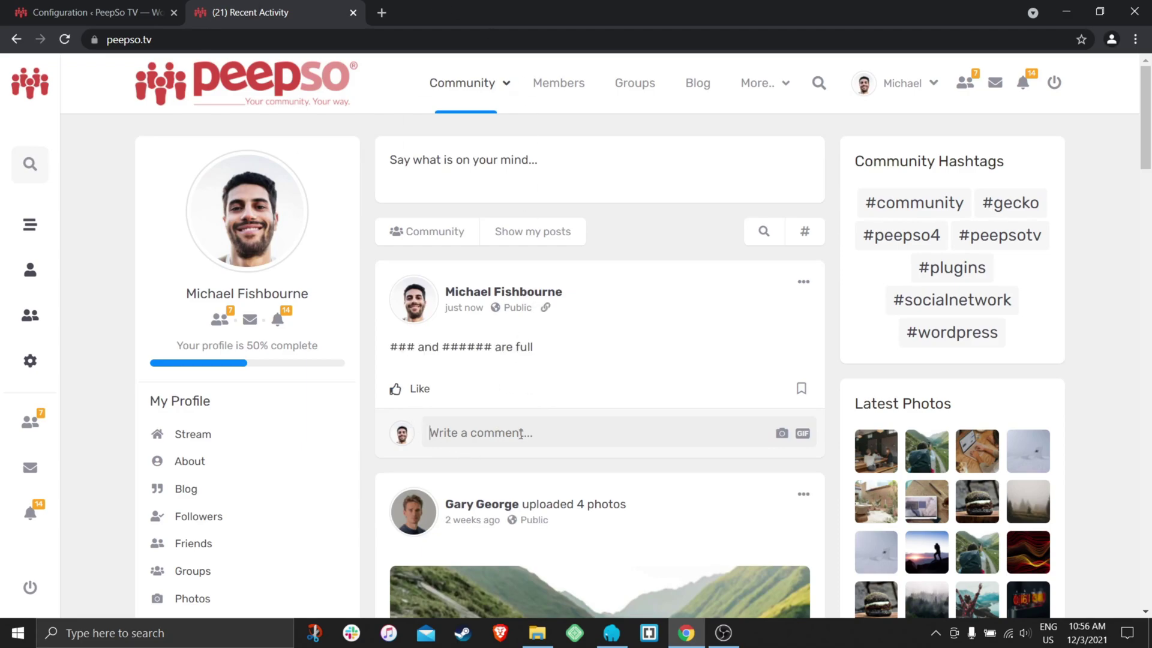
Add the comment 'cup is half full' to the post, displayed masked as '### is half full'
{"action": "key", "text": "ctrl+shift+Tab"}
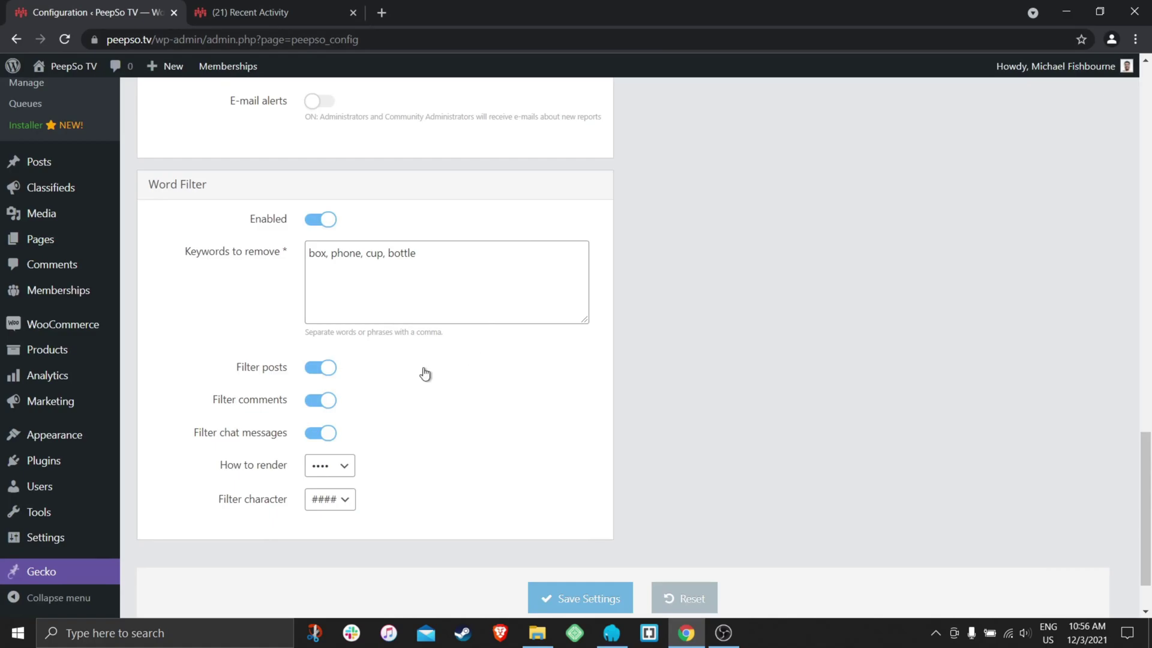
{"action": "left_click", "coordinate": [306, 13]}
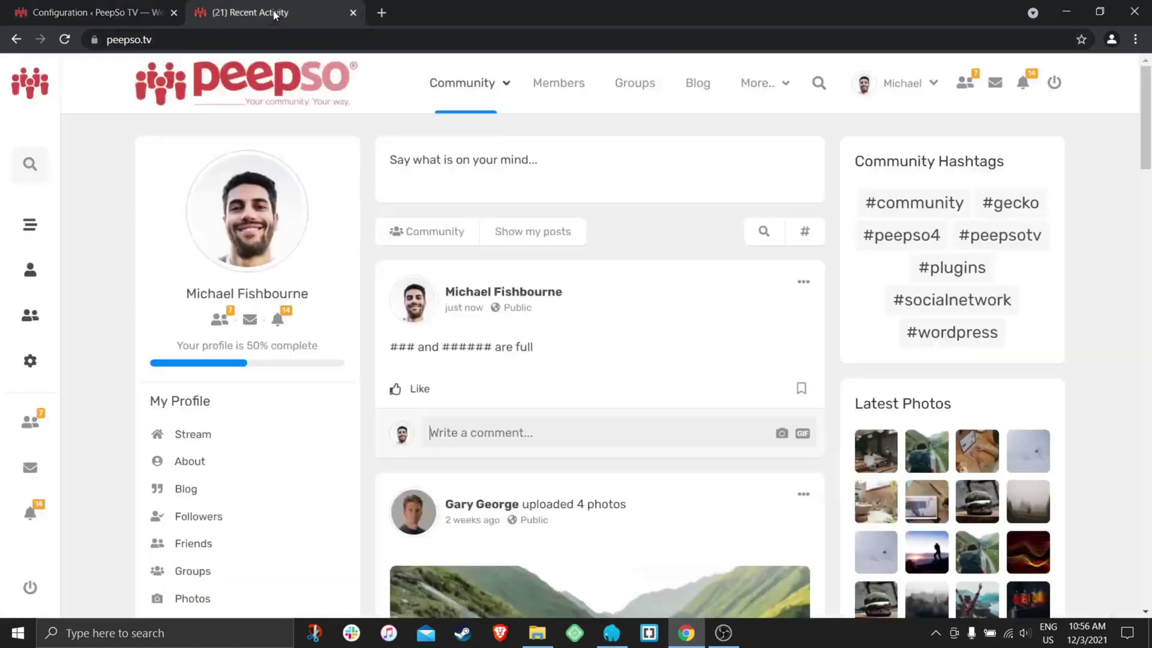
{"action": "left_click", "coordinate": [478, 430]}
{"action": "type", "text": "c"}
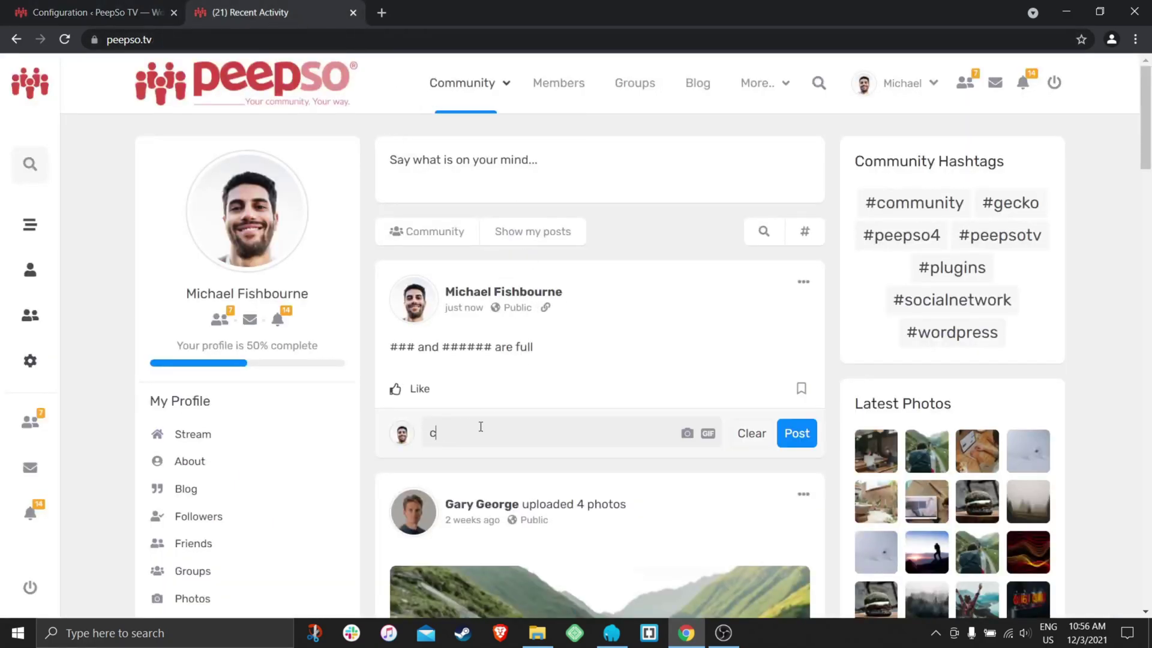
{"action": "type", "text": "up is half full"}
{"action": "left_click", "coordinate": [794, 432]}
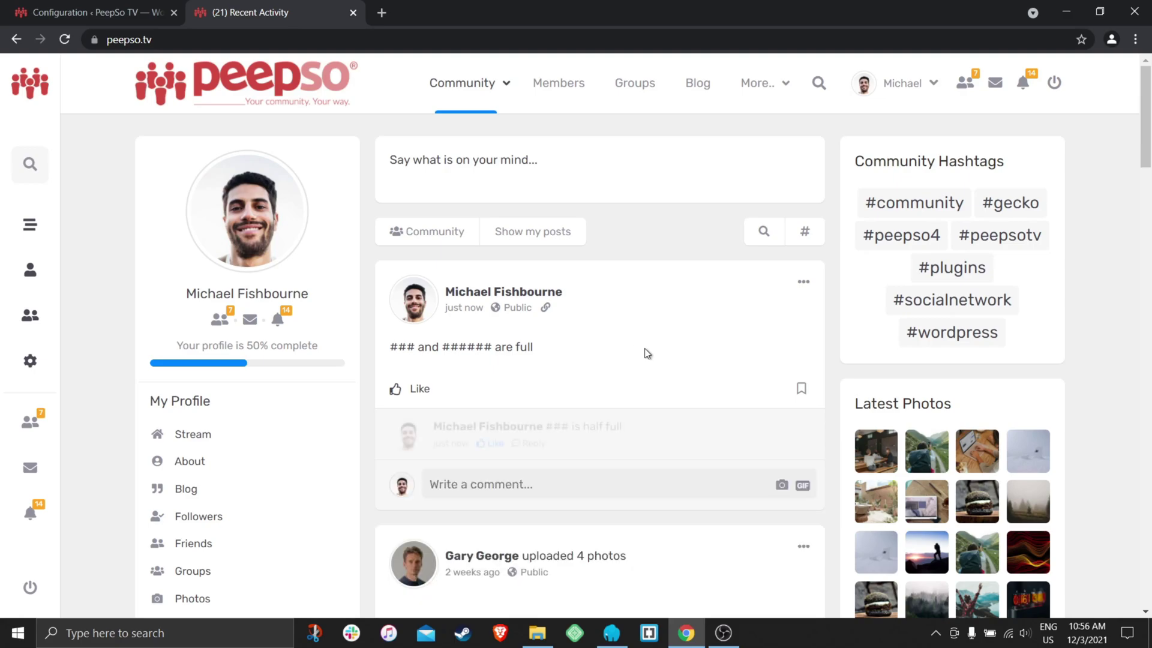
{"action": "left_click_drag", "start_coordinate": [570, 421], "coordinate": [548, 418]}
{"action": "key", "text": "ctrl+Tab"}
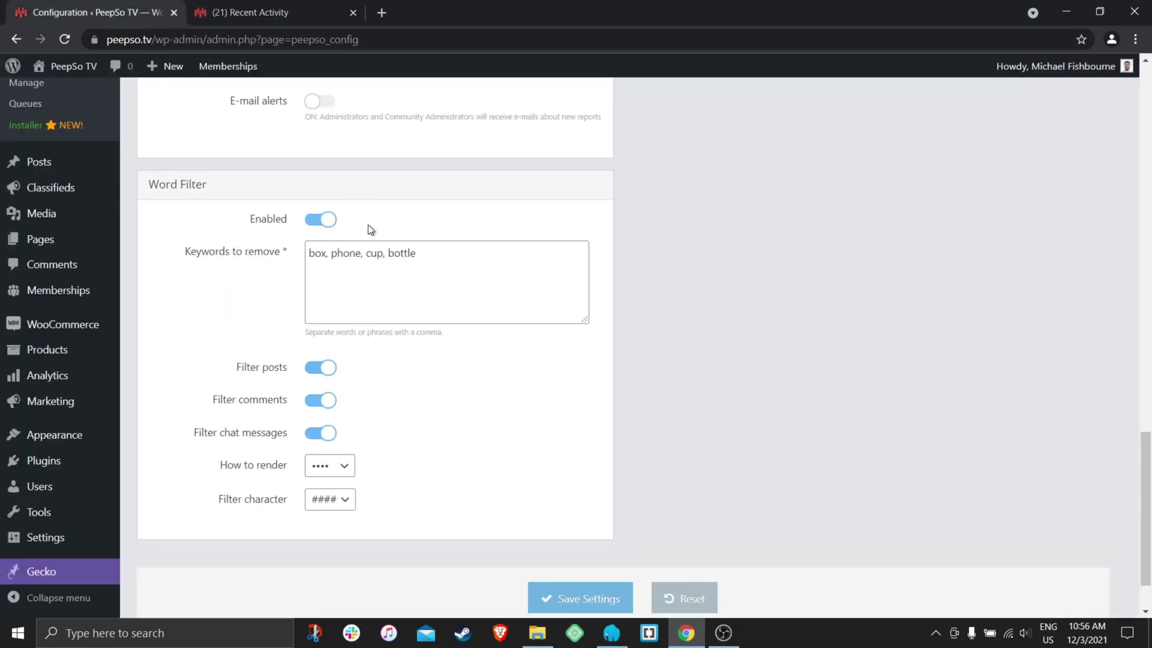
Change the filter character to **** and save the Word Filter settings
{"action": "scroll", "coordinate": [384, 318], "scroll_direction": "down", "scroll_amount": 1}
{"action": "left_click", "coordinate": [353, 424]}
{"action": "left_click", "coordinate": [343, 457]}
{"action": "left_click", "coordinate": [580, 525]}
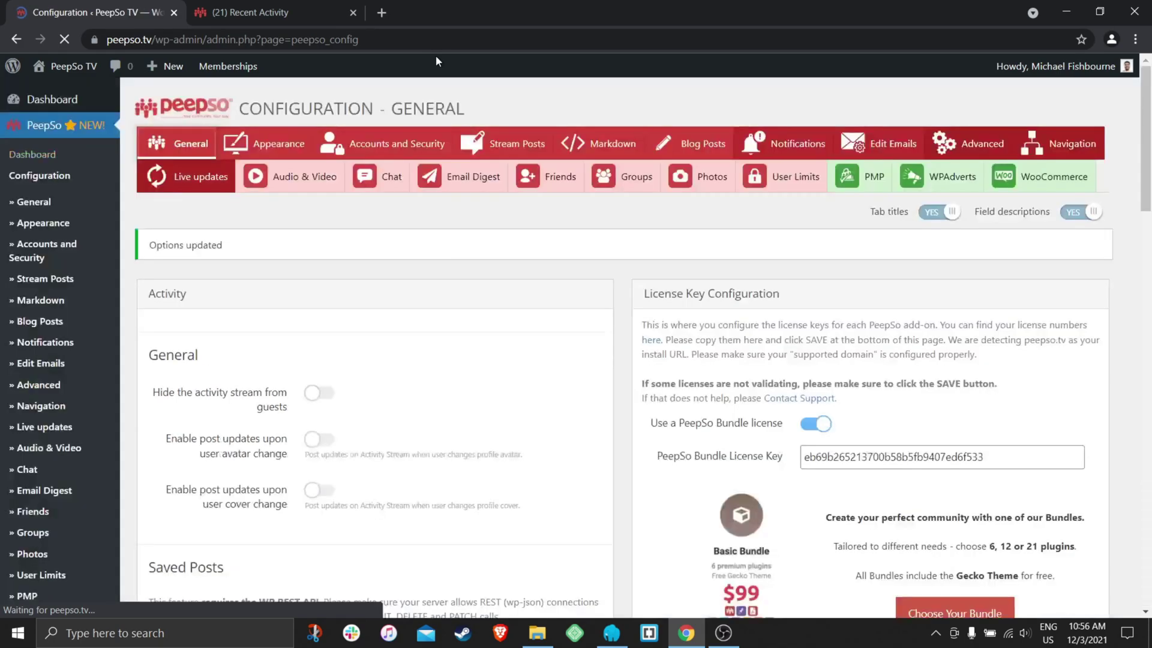
Reload the activity stream and confirm the post and comment now show asterisk masking
{"action": "left_click", "coordinate": [257, 11]}
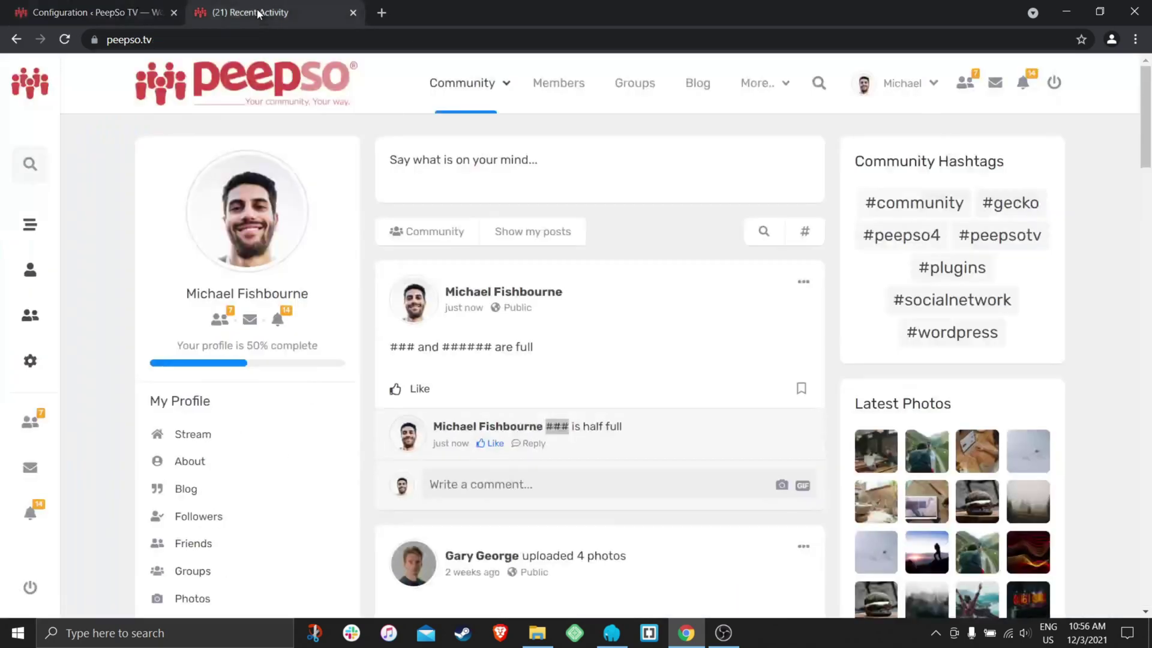
{"action": "left_click", "coordinate": [65, 39]}
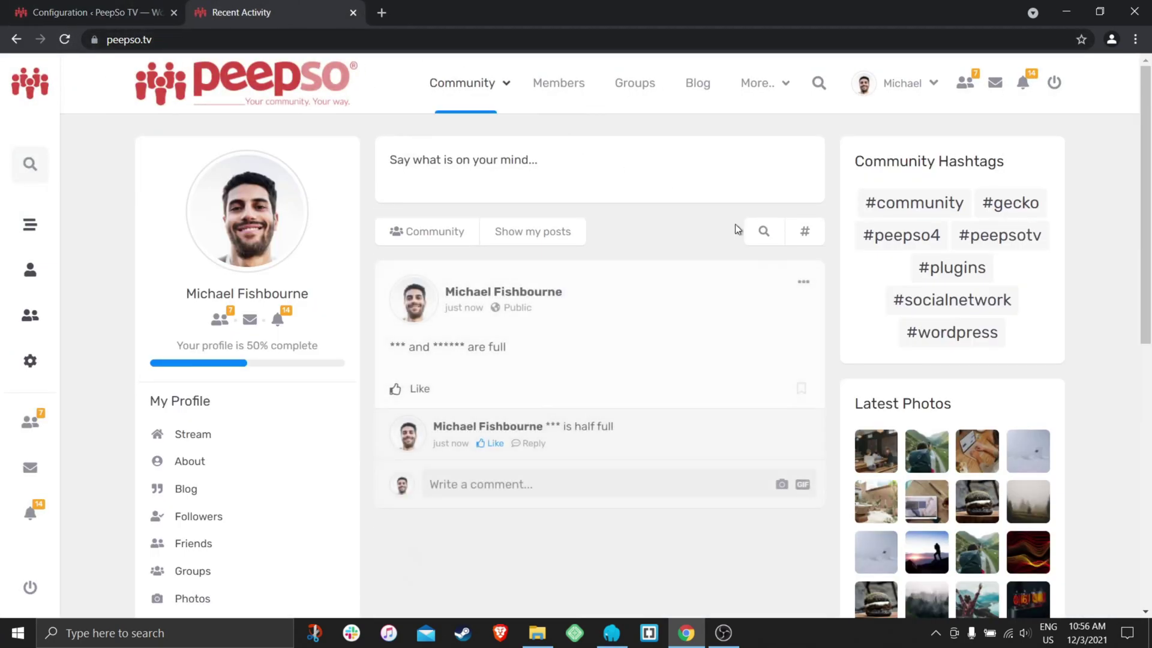
{"action": "left_click_drag", "start_coordinate": [524, 348], "coordinate": [384, 348]}
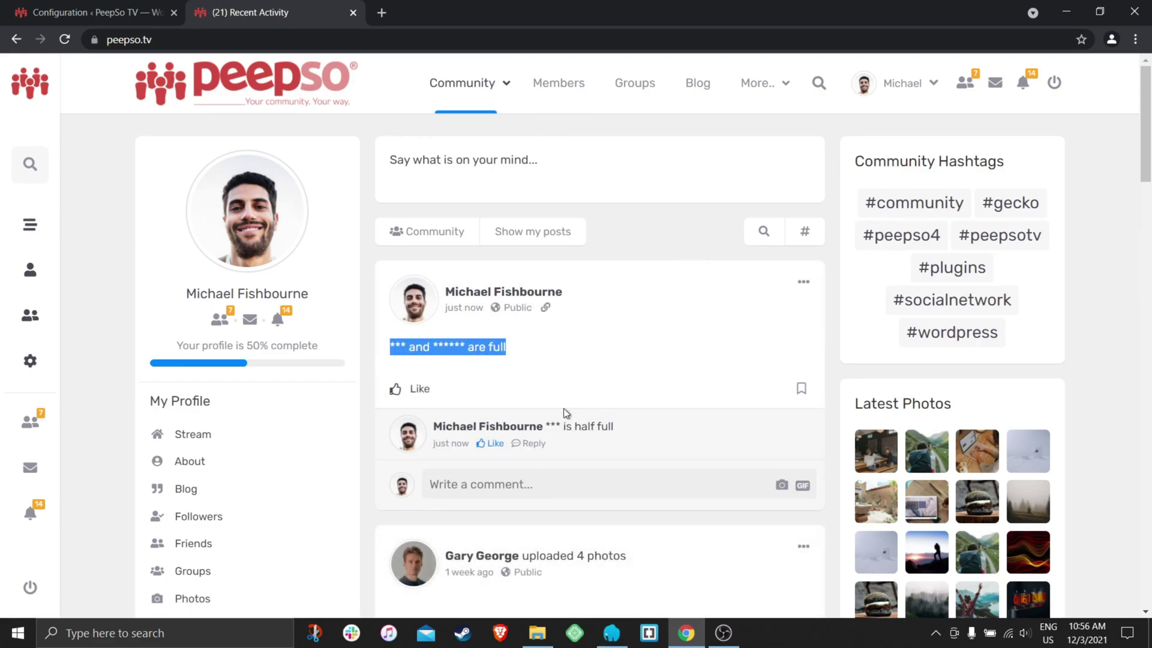
{"action": "left_click_drag", "start_coordinate": [614, 427], "coordinate": [546, 427]}
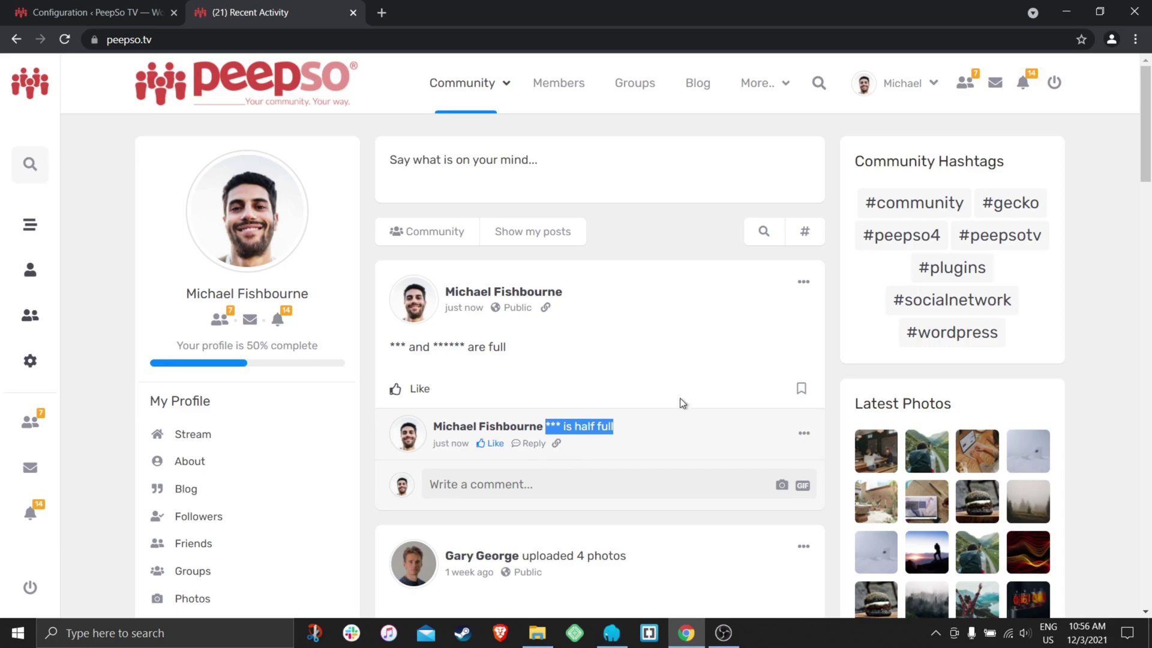
{"action": "left_click", "coordinate": [90, 12]}
{"action": "scroll", "coordinate": [466, 380], "scroll_direction": "down", "scroll_amount": 15}
Switch rendering to W••d and reload, showing 'b*x and b****e are full' and 'c*p is half full'
{"action": "scroll", "coordinate": [465, 382], "scroll_direction": "down", "scroll_amount": 12}
{"action": "left_click", "coordinate": [345, 393]}
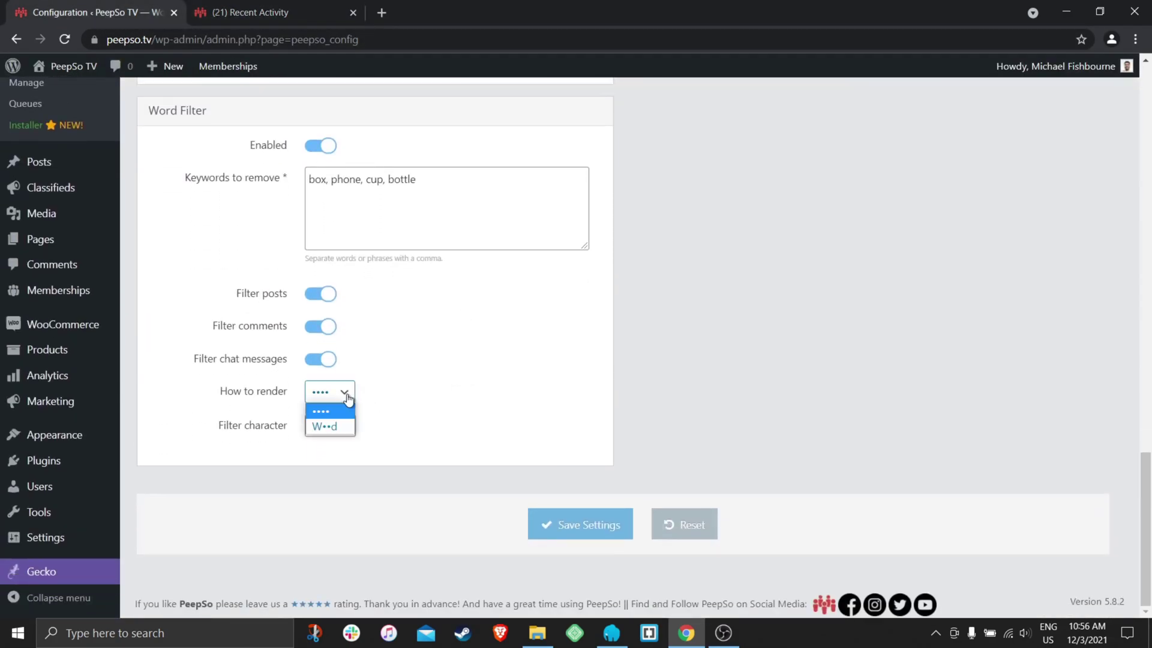
{"action": "left_click", "coordinate": [328, 426]}
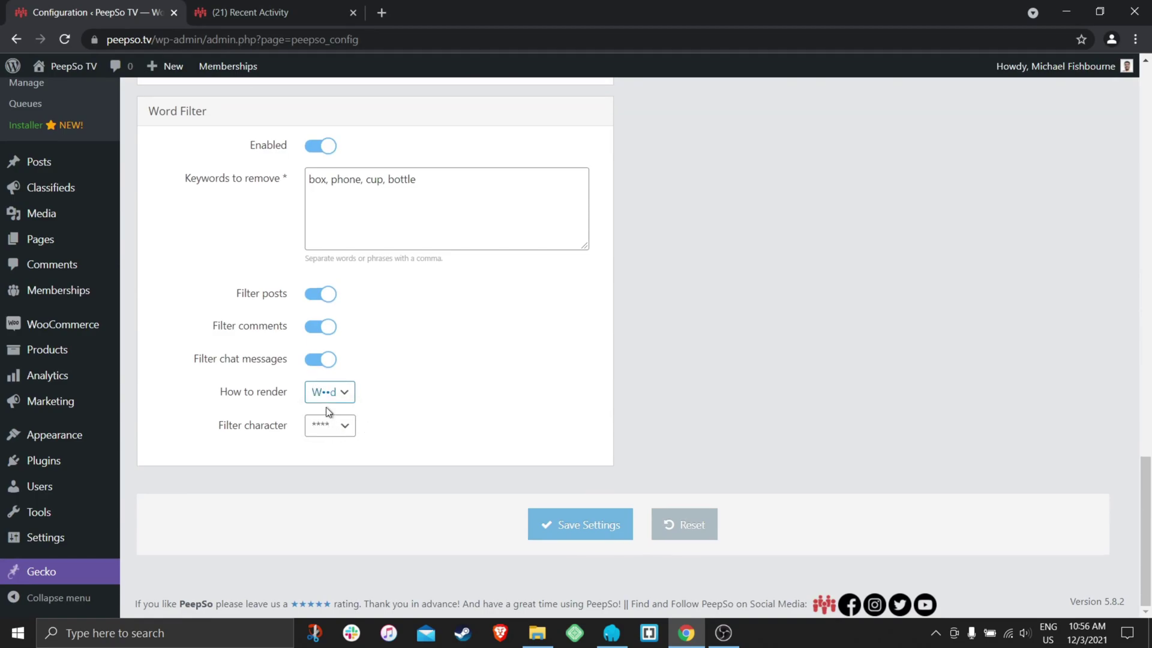
{"action": "left_click", "coordinate": [577, 524]}
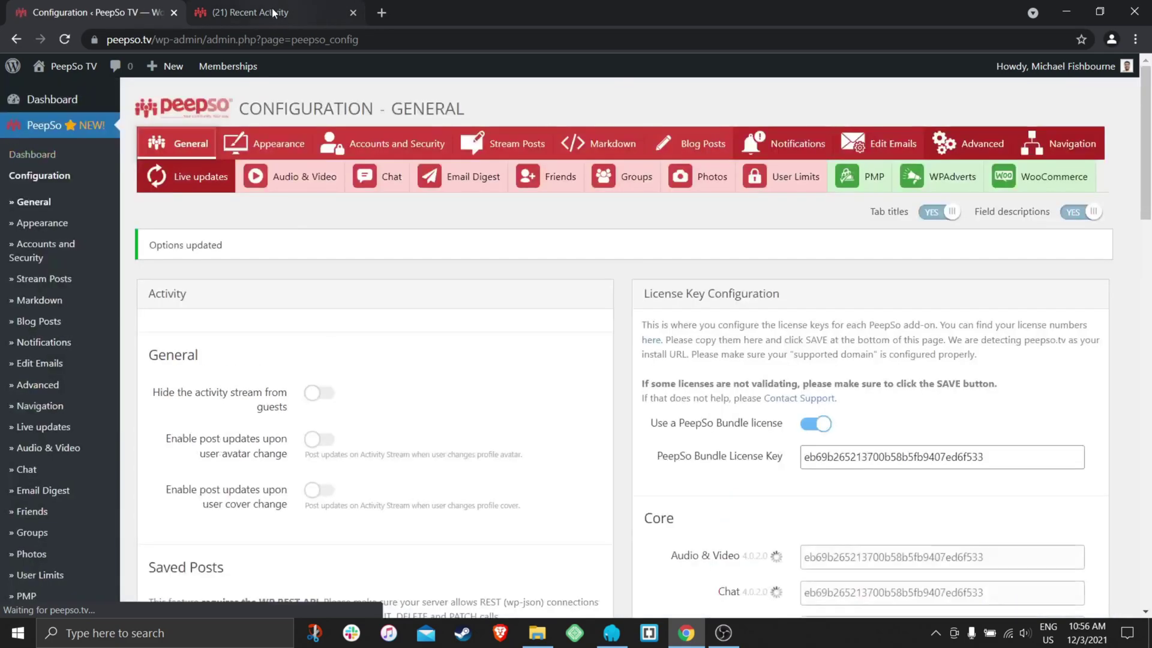
{"action": "left_click", "coordinate": [359, 18]}
{"action": "key", "text": "F5"}
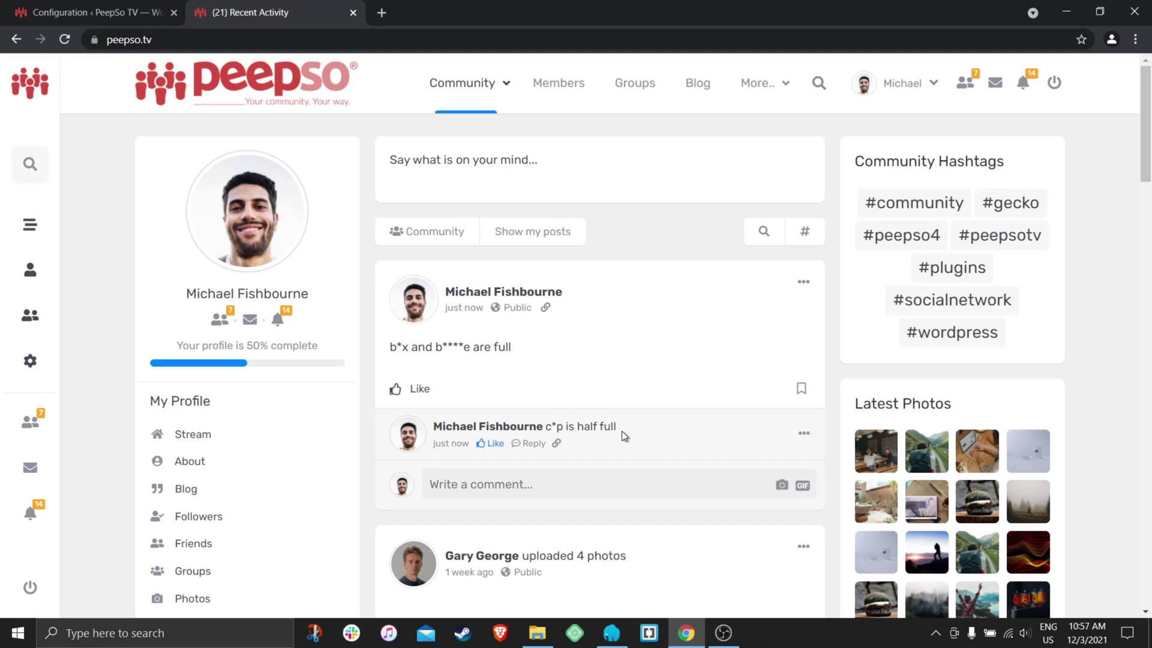
{"action": "scroll", "coordinate": [653, 432], "scroll_direction": "down", "scroll_amount": 3}
{"action": "scroll", "coordinate": [650, 430], "scroll_direction": "up", "scroll_amount": 3}
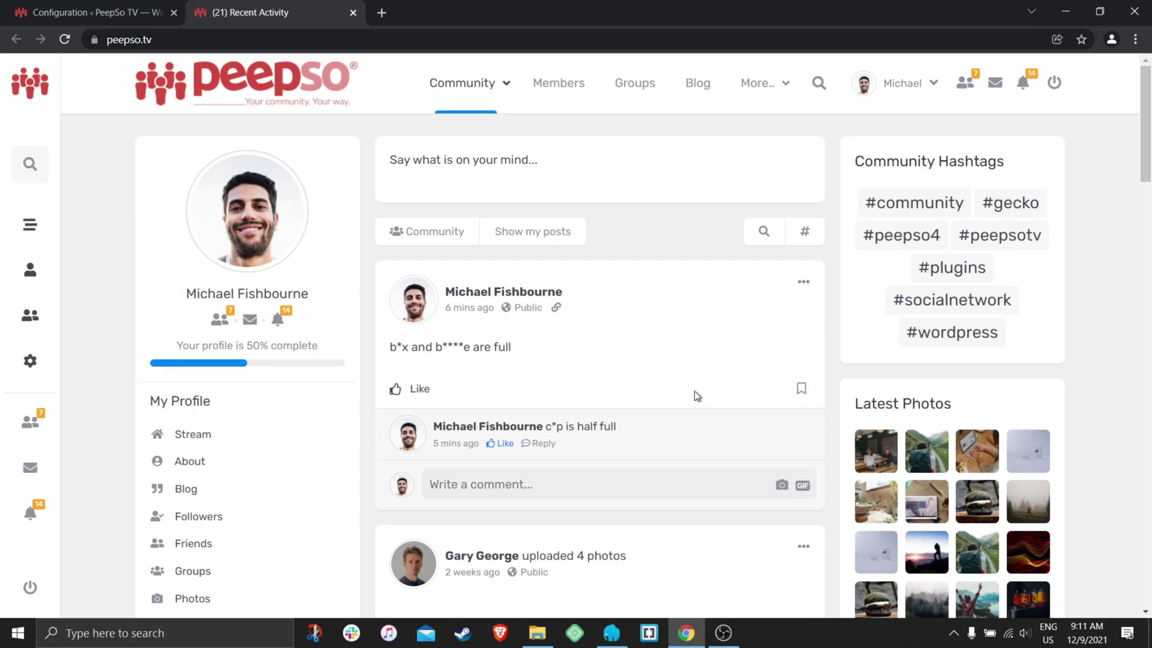
Publish a new post reading 'buttercup Xbox'
{"action": "left_click", "coordinate": [467, 169]}
{"action": "type", "text": "butte"}
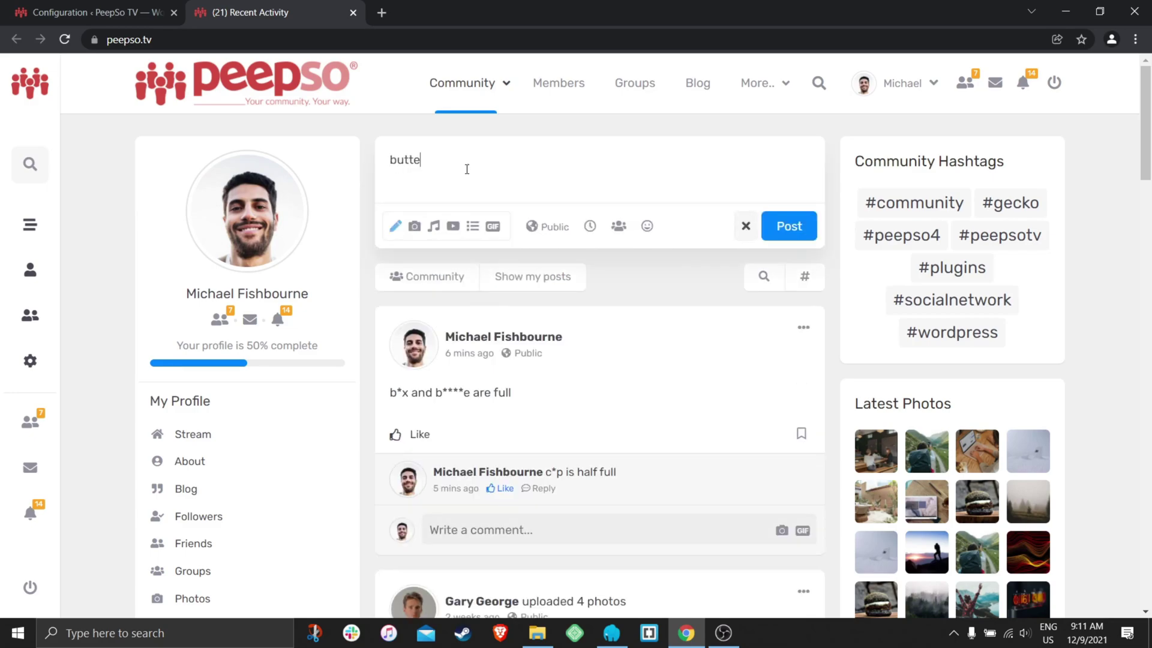
{"action": "type", "text": "rcup Xbox"}
{"action": "left_click", "coordinate": [796, 230]}
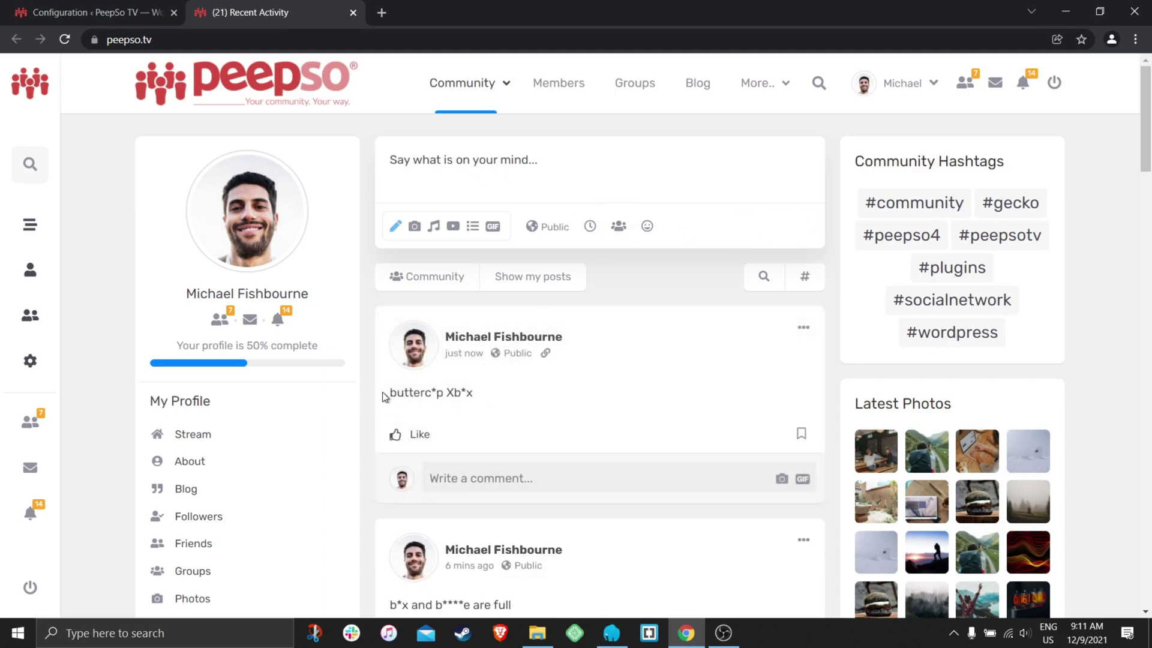
Highlight the masked words 'butterc*p' and 'Xb*x' in the published post to inspect them
{"action": "left_click_drag", "start_coordinate": [390, 395], "coordinate": [480, 399]}
{"action": "left_click", "coordinate": [530, 352]}
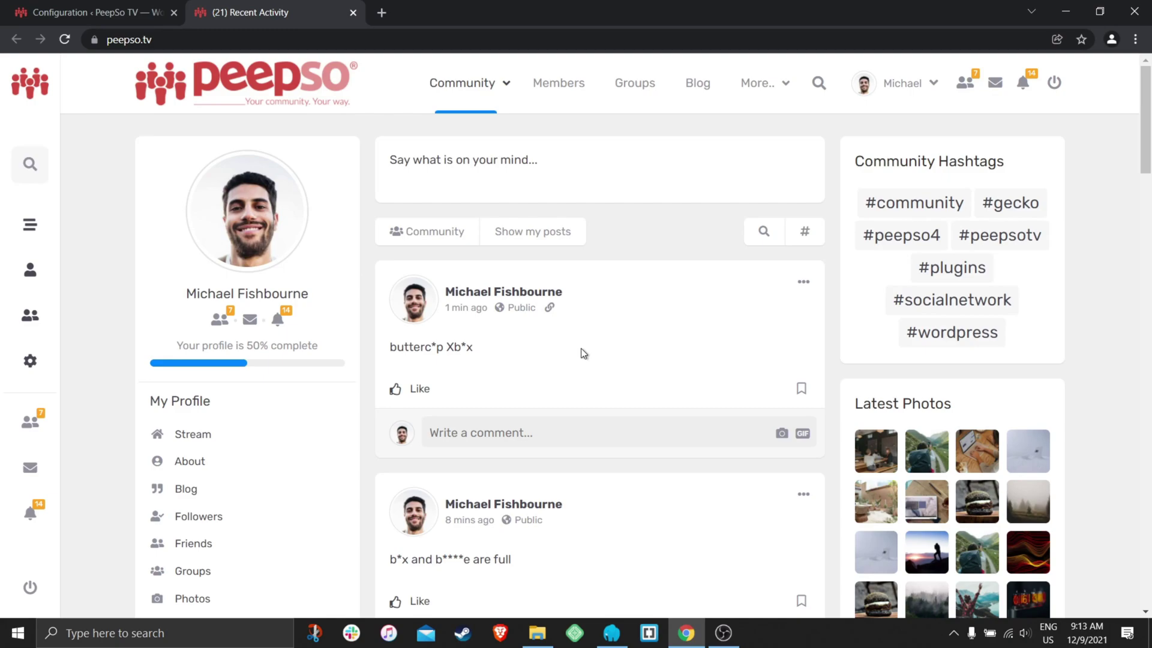
{"action": "left_click_drag", "start_coordinate": [474, 350], "coordinate": [390, 348]}
{"action": "left_click", "coordinate": [491, 351]}
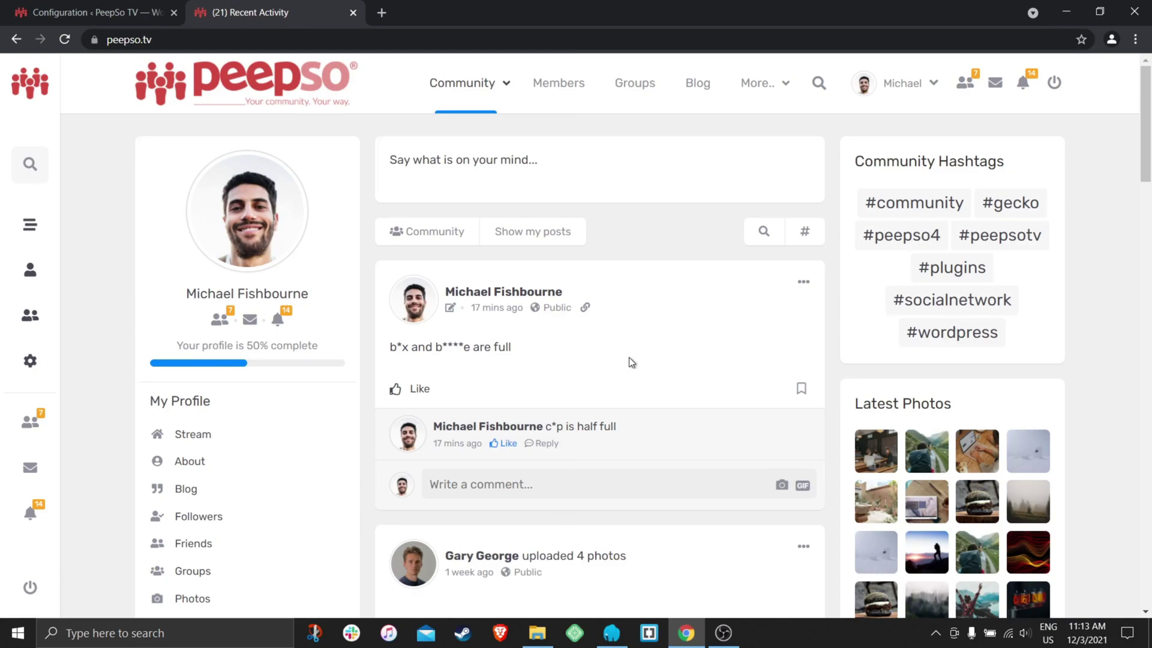
Edit the post so it reads 'box and bottle, cup, phone' and save it
{"action": "left_click", "coordinate": [798, 283]}
{"action": "left_click", "coordinate": [667, 313]}
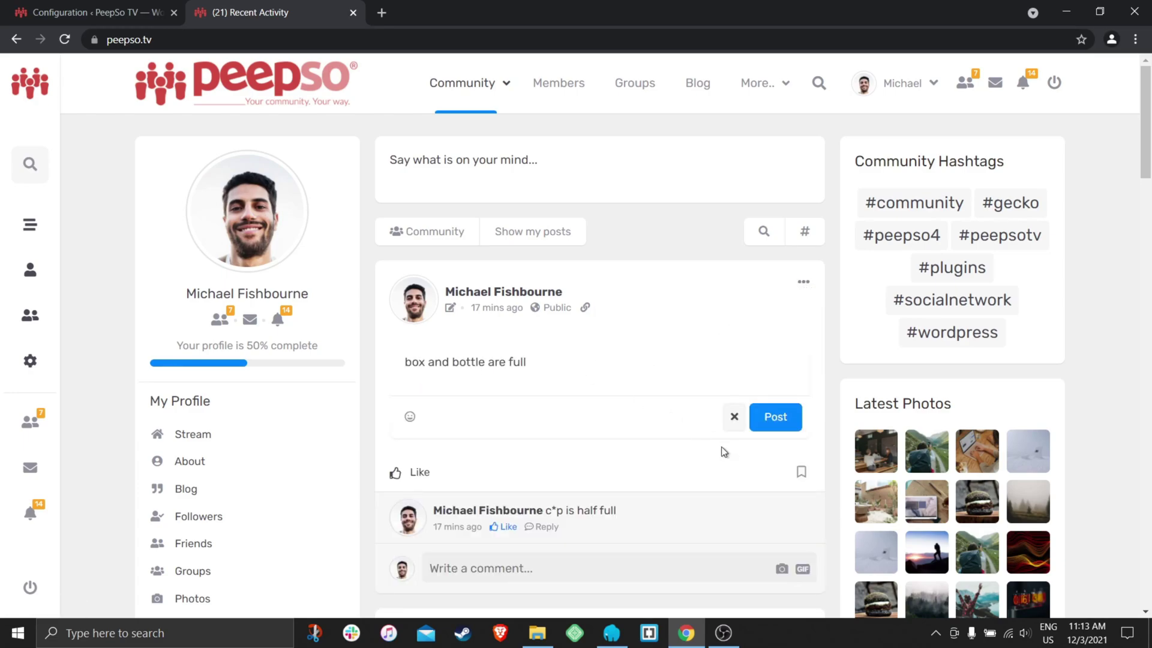
{"action": "key", "text": "BackSpace"}
{"action": "key", "text": "BackSpace"}
{"action": "key", "text": "BackSpace"}
{"action": "key", "text": "BackSpace"}
{"action": "key", "text": "BackSpace"}
{"action": "key", "text": "BackSpace"}
{"action": "key", "text": "BackSpace"}
{"action": "type", "text": ", cup, pho"}
{"action": "left_click", "coordinate": [773, 418]}
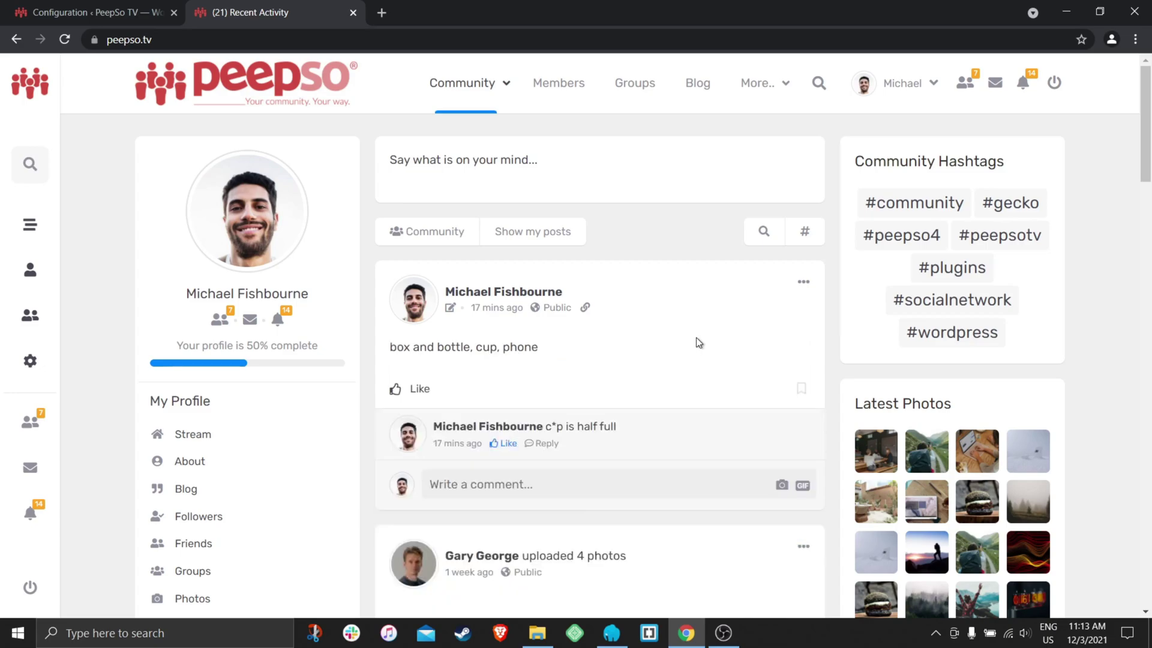
Reload the stream and check the edited post shows 'b*x and b****e, c*p, p***e'
{"action": "left_click_drag", "start_coordinate": [556, 350], "coordinate": [388, 348]}
{"action": "left_click", "coordinate": [543, 356]}
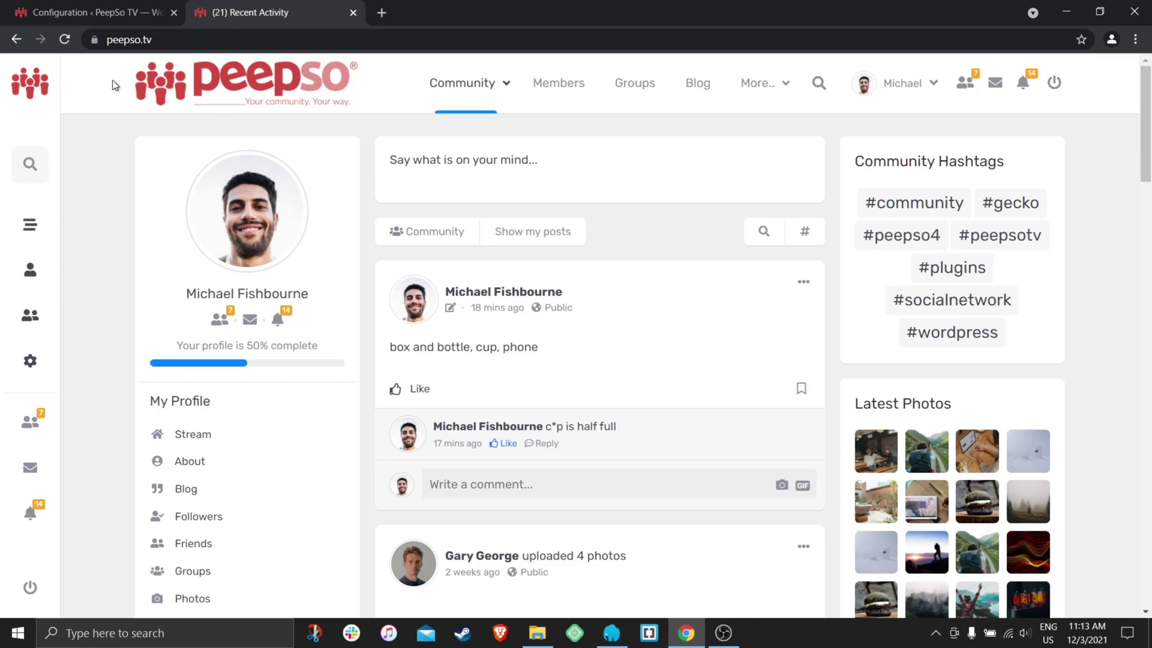
{"action": "left_click", "coordinate": [66, 40]}
{"action": "left_click", "coordinate": [66, 40]}
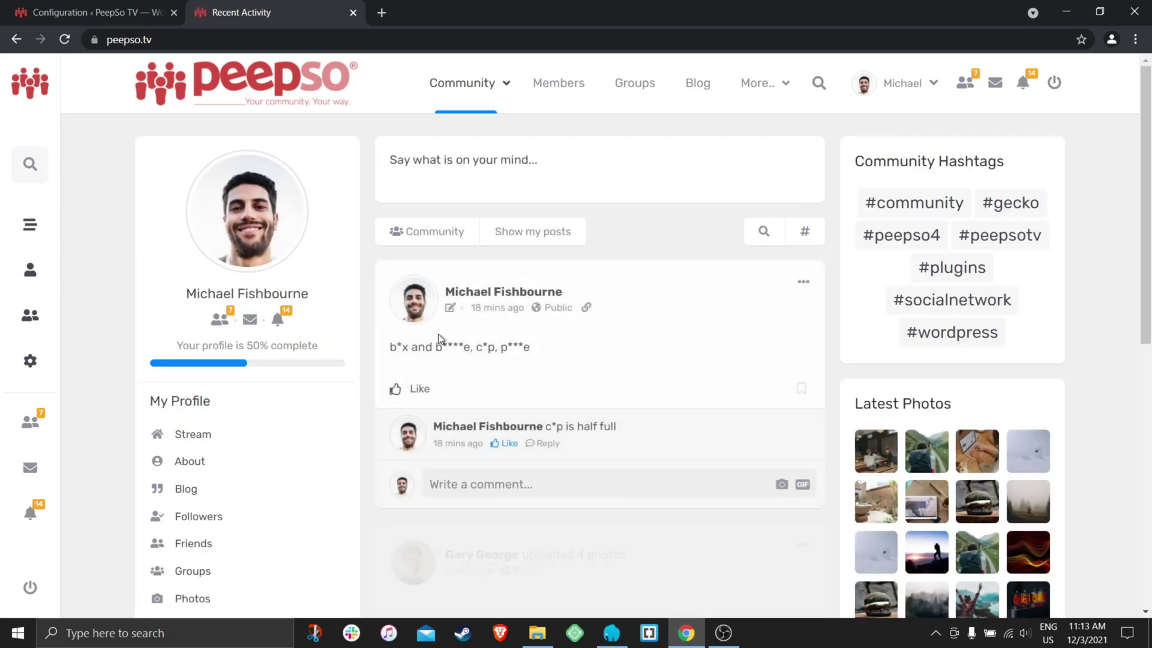
{"action": "left_click_drag", "start_coordinate": [531, 346], "coordinate": [387, 349]}
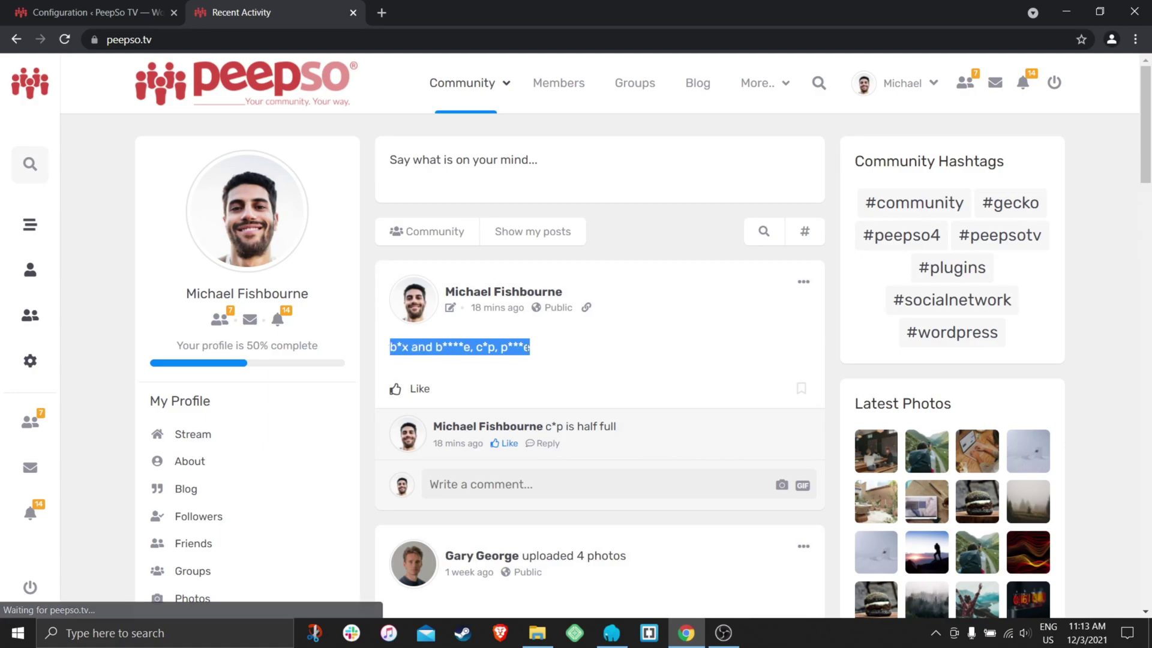